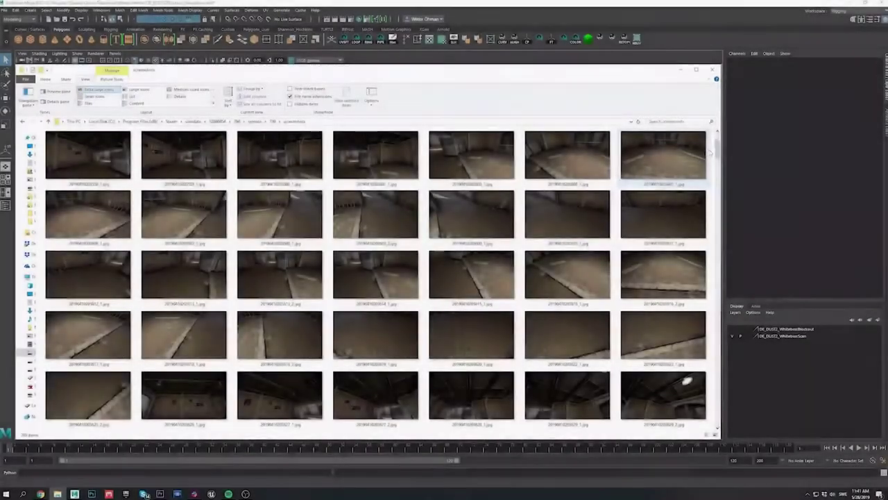
# Browse the folder of in-game reference screenshots
pyautogui.scroll(-2, 719, 153)
pyautogui.moveTo(719, 153); pyautogui.dragTo(729, 252)
pyautogui.click(611, 3)
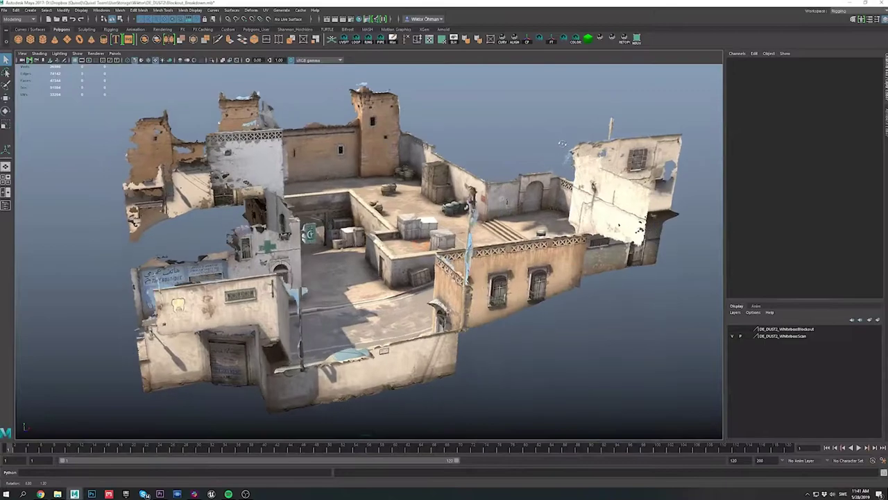
# Examine the textured Dust 2 scan in Maya from several angles
pyautogui.moveTo(562, 144)
pyautogui.keyDown('alt'); pyautogui.mouseDown()
pyautogui.moveTo(545, 146)
pyautogui.moveTo(554, 157)
pyautogui.moveTo(566, 146)
pyautogui.mouseUp(); pyautogui.keyUp('alt')
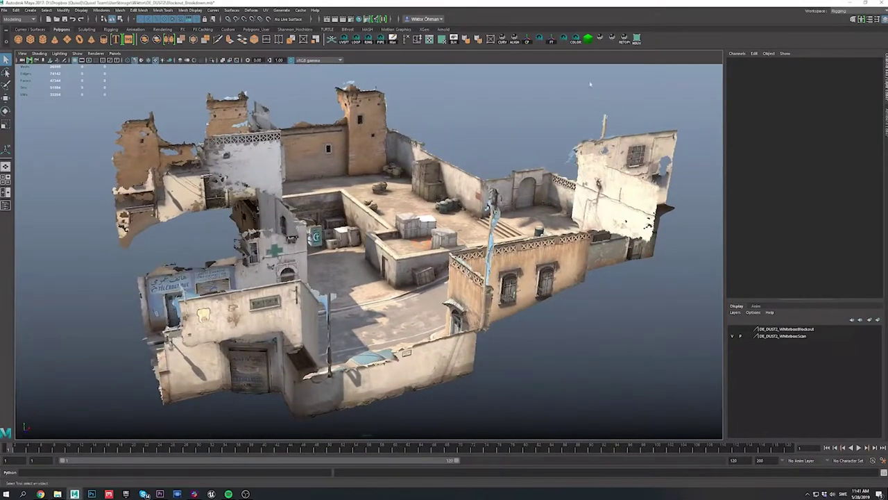
pyautogui.keyDown('alt'); pyautogui.moveTo(553, 144); pyautogui.dragTo(439, 161); pyautogui.keyUp('alt')
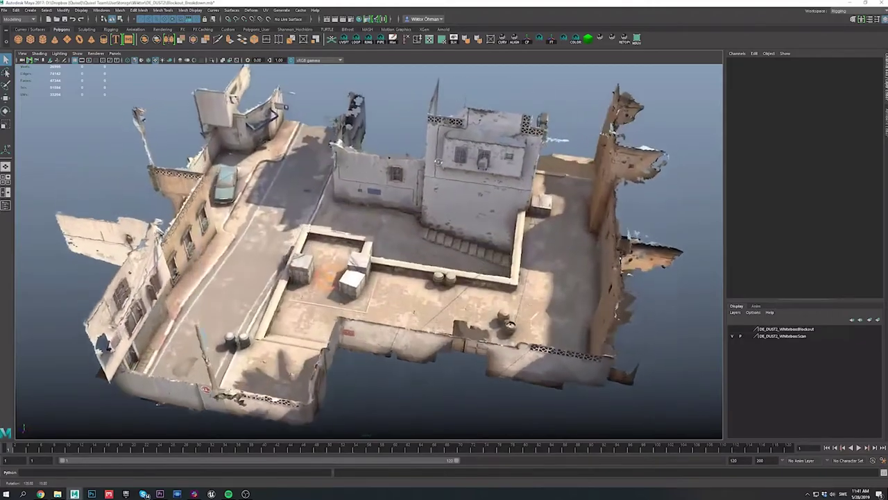
pyautogui.keyDown('alt'); pyautogui.moveTo(284, 92); pyautogui.dragTo(547, 152); pyautogui.keyUp('alt')
pyautogui.scroll(6, 444, 239)
pyautogui.keyDown('alt'); pyautogui.moveTo(438, 243); pyautogui.dragTo(430, 204); pyautogui.keyUp('alt')
pyautogui.scroll(-4, 430, 204)
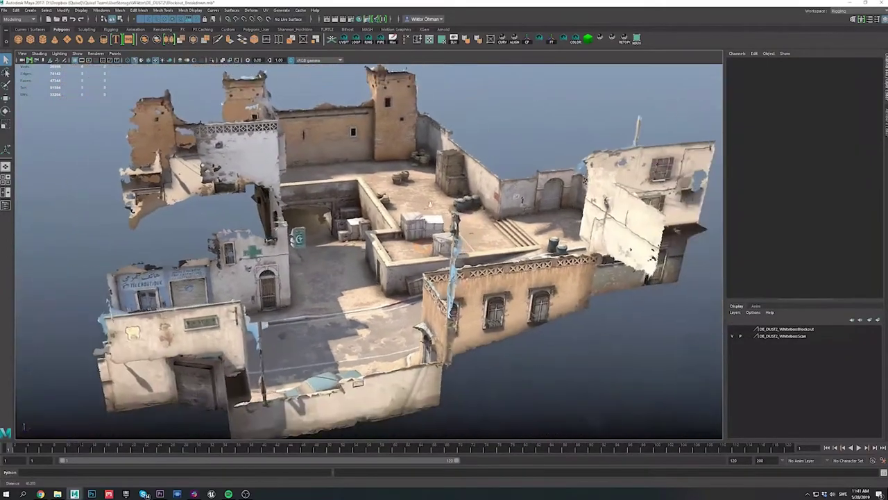
pyautogui.scroll(-2, 404, 251)
# Show the whitebox blockout layer together with the scan and view how the two overlap
pyautogui.click(731, 329)
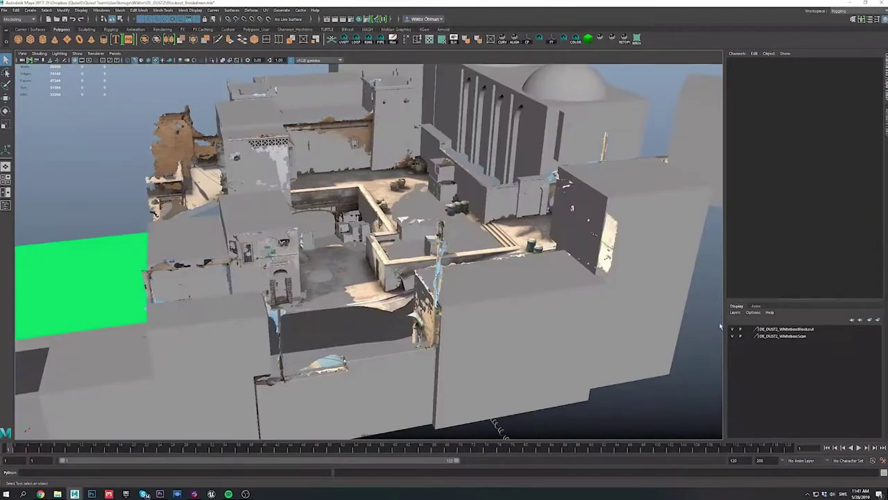
pyautogui.keyDown('alt'); pyautogui.moveTo(347, 278); pyautogui.dragTo(413, 311); pyautogui.keyUp('alt')
pyautogui.keyDown('alt'); pyautogui.moveTo(413, 311); pyautogui.dragTo(398, 337, button='middle'); pyautogui.keyUp('alt')
pyautogui.scroll(-2, 399, 337)
pyautogui.keyDown('alt'); pyautogui.moveTo(517, 209); pyautogui.dragTo(429, 82, button='right'); pyautogui.keyUp('alt')
pyautogui.keyDown('alt'); pyautogui.moveTo(444, 211); pyautogui.dragTo(390, 161); pyautogui.keyUp('alt')
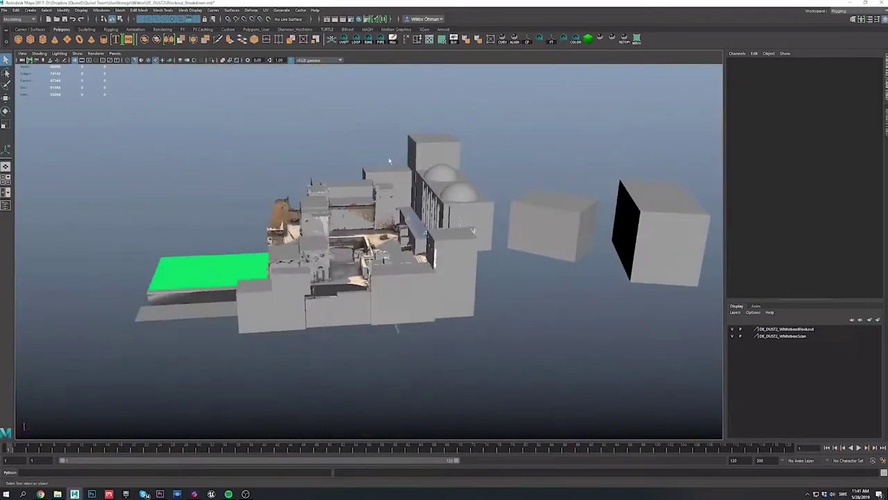
# Inspect individual blockout buildings, including the two towers, against the scan and clear the selection
pyautogui.click(427, 273)
pyautogui.keyDown('alt'); pyautogui.moveTo(424, 274); pyautogui.dragTo(351, 313); pyautogui.keyUp('alt')
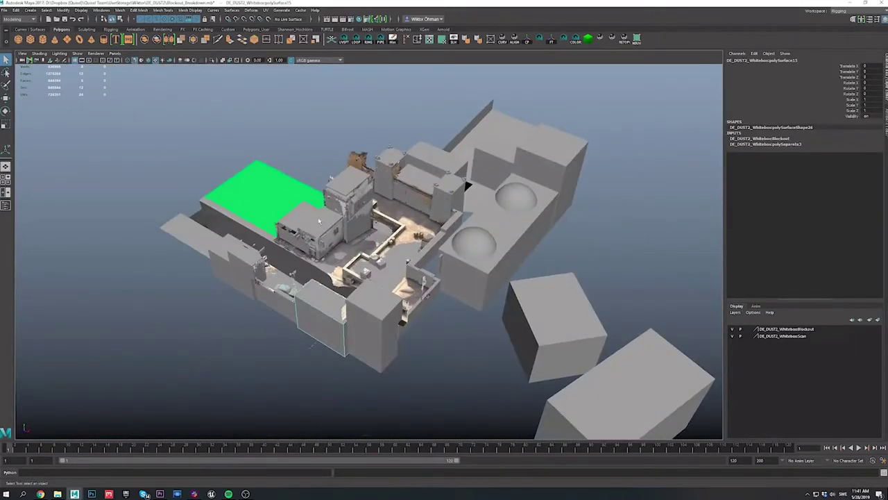
pyautogui.click(330, 210)
pyautogui.click(409, 178)
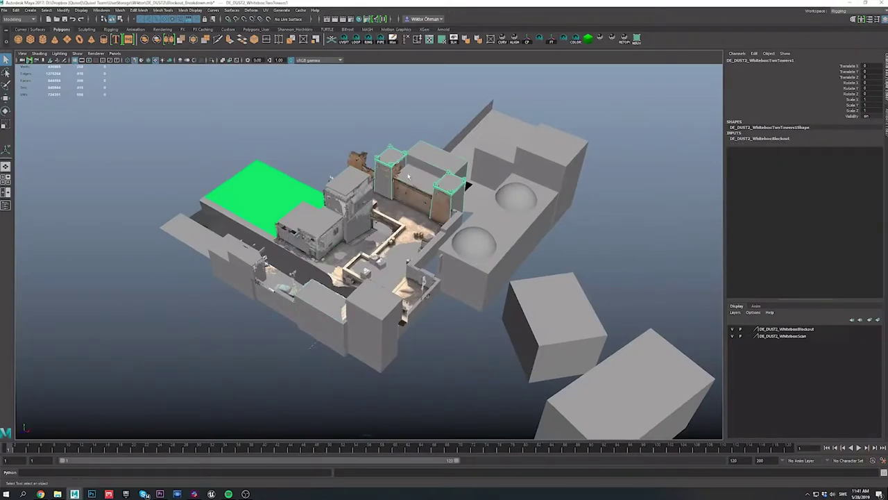
pyautogui.click(327, 121)
pyautogui.keyDown('alt'); pyautogui.moveTo(285, 188); pyautogui.dragTo(326, 197); pyautogui.keyUp('alt')
pyautogui.keyDown('alt'); pyautogui.moveTo(326, 196); pyautogui.dragTo(388, 226, button='right'); pyautogui.keyUp('alt')
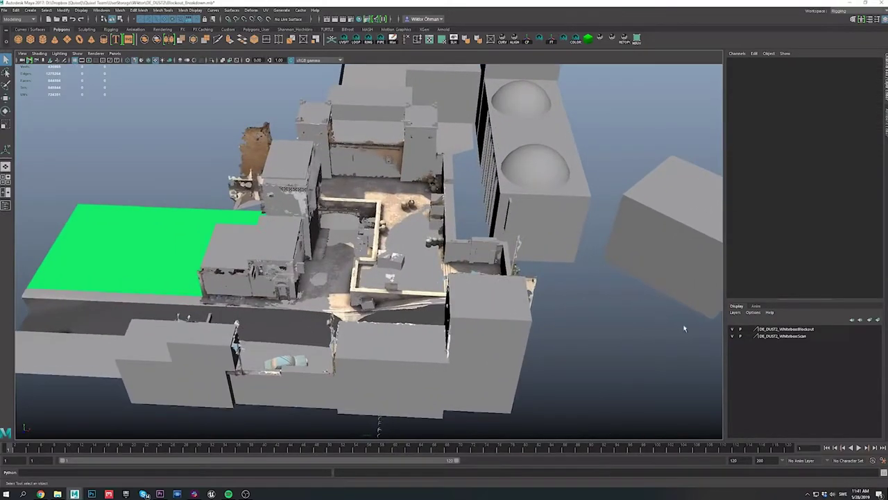
# Hide the scan layer and examine the grey blockout geometry on its own
pyautogui.click(732, 337)
pyautogui.keyDown('alt'); pyautogui.moveTo(334, 233); pyautogui.dragTo(401, 247); pyautogui.keyUp('alt')
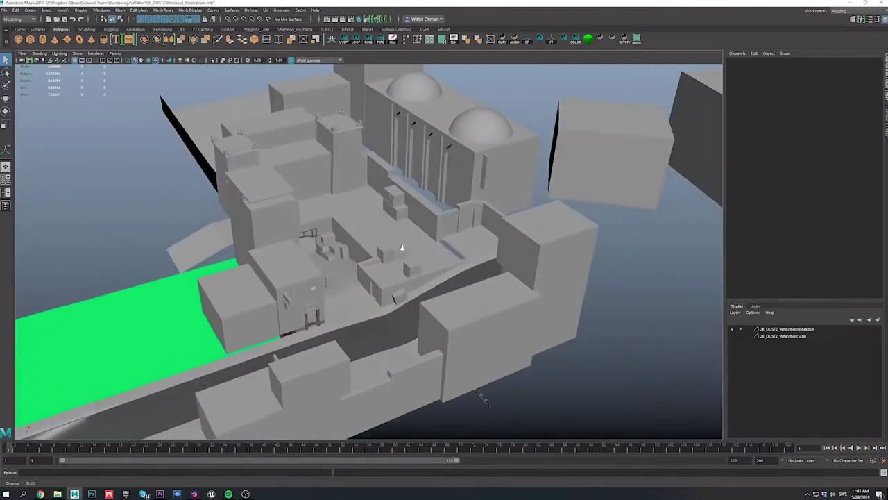
pyautogui.keyDown('alt'); pyautogui.moveTo(401, 248); pyautogui.dragTo(426, 356, button='right'); pyautogui.keyUp('alt')
pyautogui.keyDown('alt'); pyautogui.moveTo(426, 355); pyautogui.dragTo(436, 313); pyautogui.keyUp('alt')
pyautogui.moveTo(455, 254)
pyautogui.keyDown('alt'); pyautogui.mouseDown()
pyautogui.moveTo(428, 255)
pyautogui.moveTo(462, 266)
pyautogui.mouseUp(); pyautogui.keyUp('alt')
pyautogui.keyDown('alt'); pyautogui.moveTo(519, 296); pyautogui.dragTo(415, 271, button='right'); pyautogui.keyUp('alt')
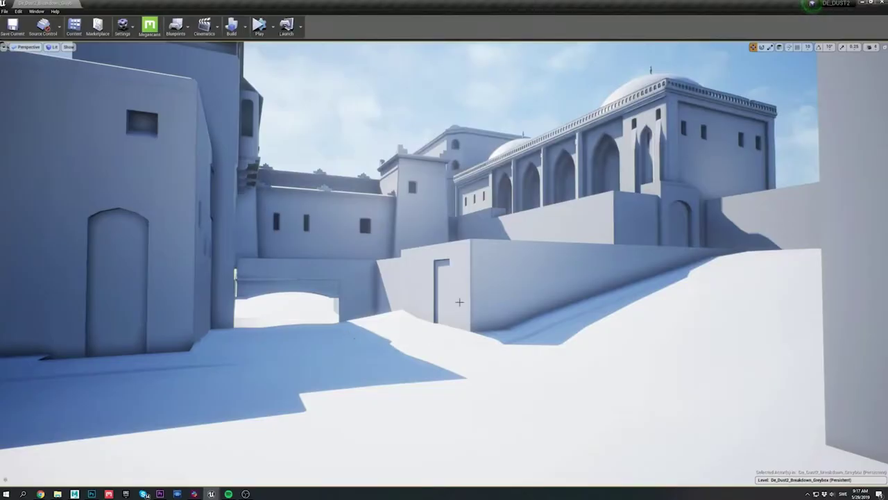
# Select the low doorway wall mesh in the Unreal greybox level and view it up close
pyautogui.click(468, 277)
pyautogui.press('w')
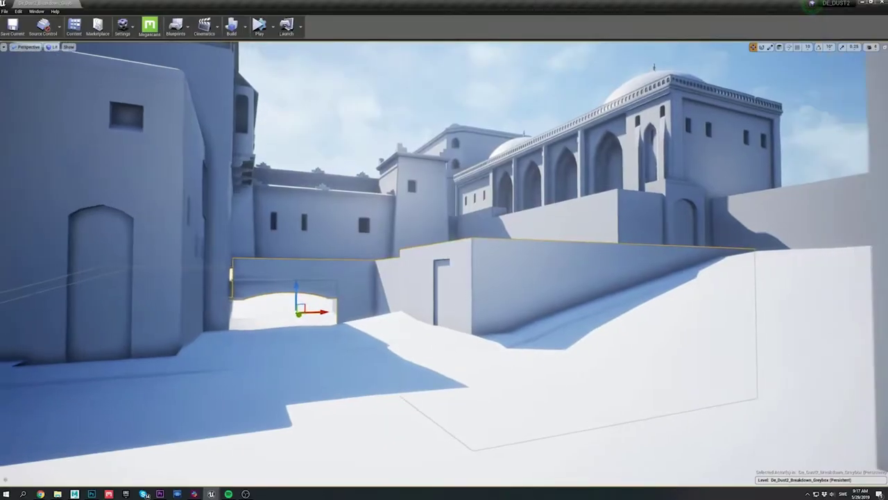
pyautogui.press('w')
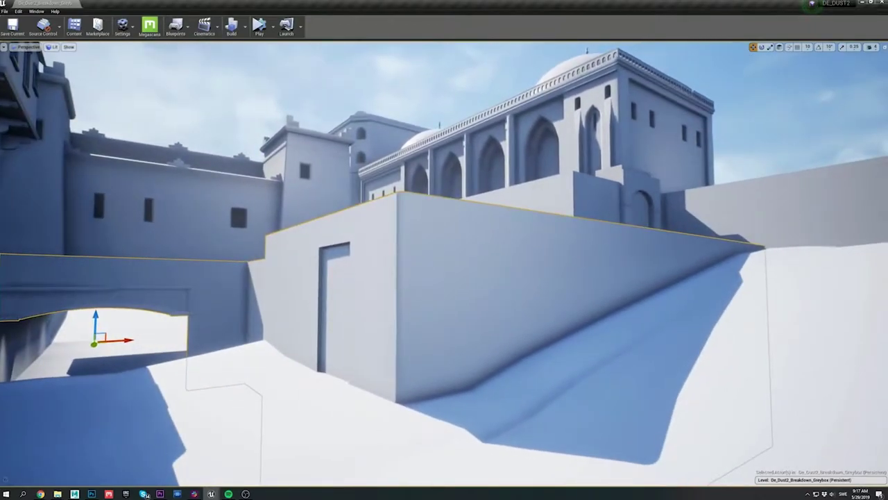
# Examine the wall mesh and its UV layout in Maya, and return to the Unreal Engine level
pyautogui.click(74, 493)
pyautogui.keyDown('alt'); pyautogui.moveTo(439, 269); pyautogui.dragTo(488, 262); pyautogui.keyUp('alt')
pyautogui.click(488, 261)
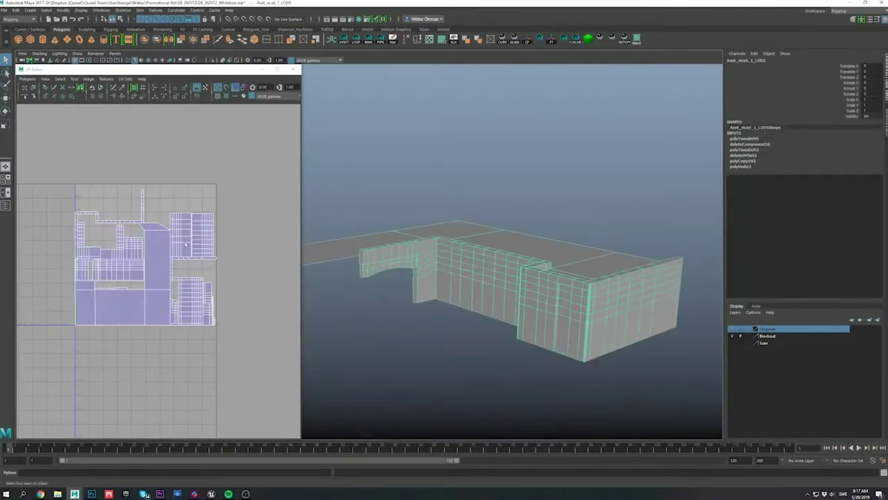
pyautogui.press('F12')
pyautogui.moveTo(66, 162); pyautogui.dragTo(248, 366)
pyautogui.press('F8')
pyautogui.click(458, 193)
pyautogui.keyDown('alt'); pyautogui.moveTo(535, 224); pyautogui.dragTo(521, 221); pyautogui.keyUp('alt')
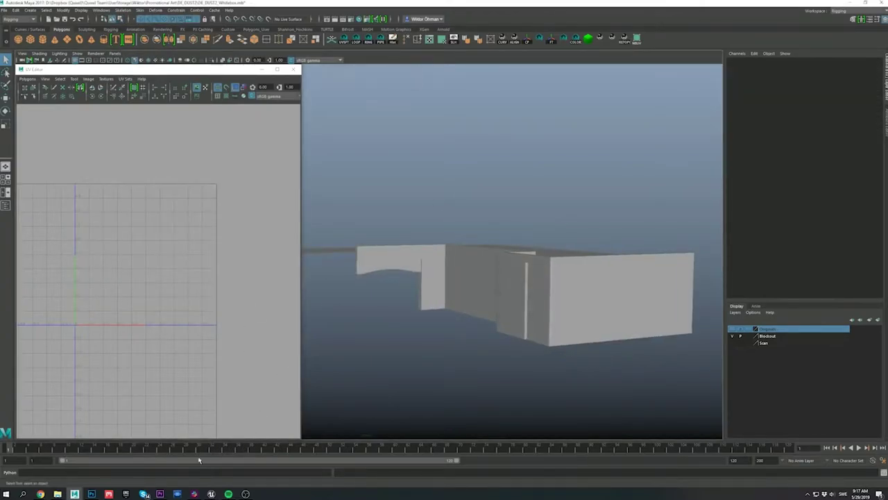
pyautogui.click(214, 494)
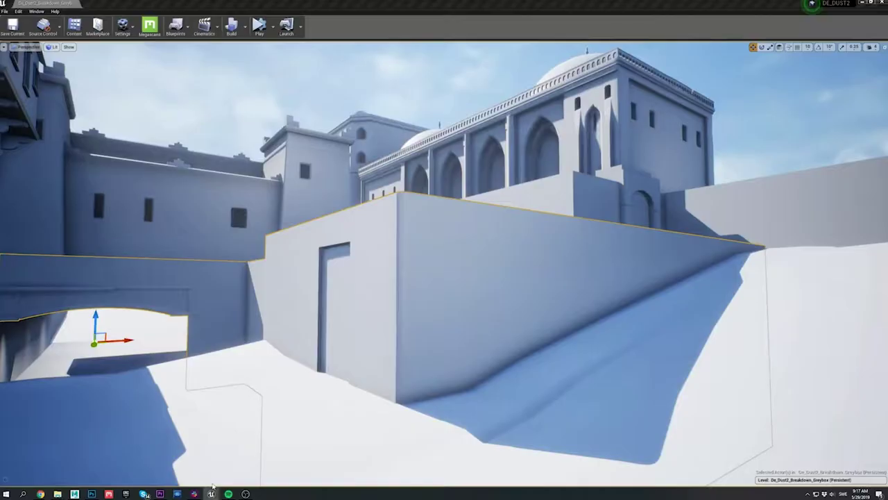
pyautogui.press('Escape')
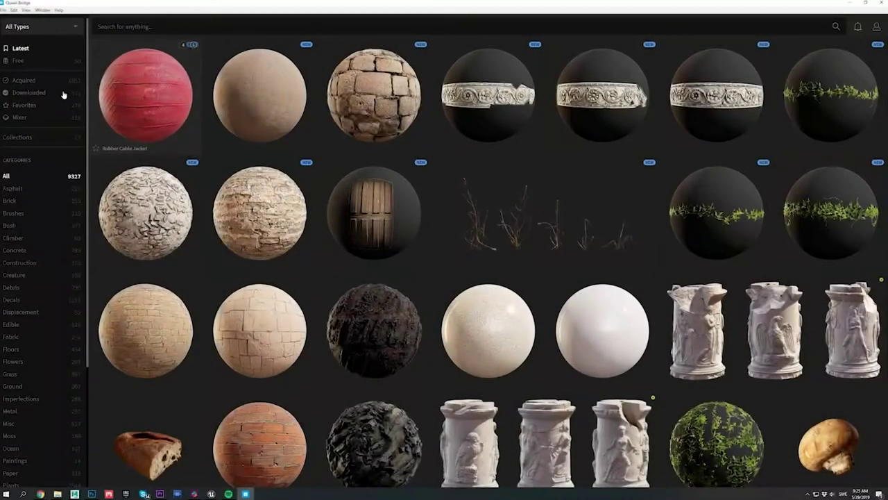
# Search the downloaded assets in Quixel Bridge for "plaster"
pyautogui.click(64, 92)
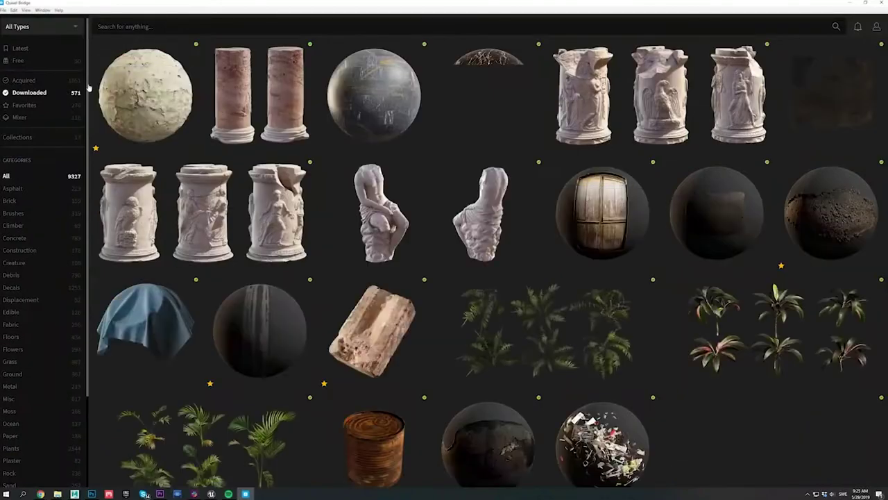
pyautogui.click(163, 26)
pyautogui.write('plaster')
pyautogui.press('Return')
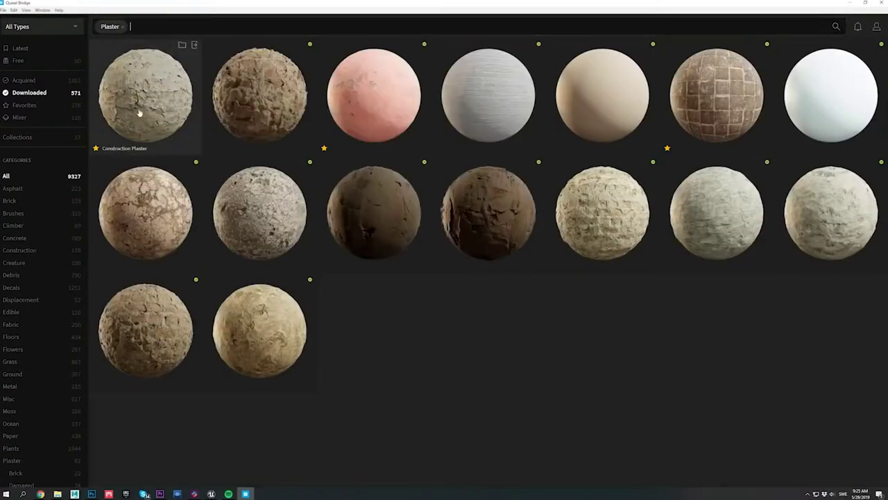
# Preview the Construction Plaster surface's texture maps and 3D view, and export it to Unreal Engine
pyautogui.click(144, 81)
pyautogui.click(686, 48)
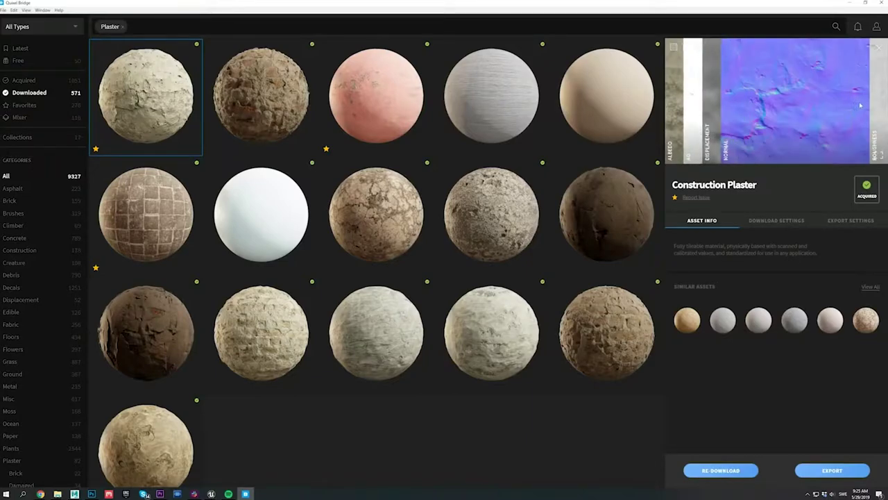
pyautogui.click(699, 48)
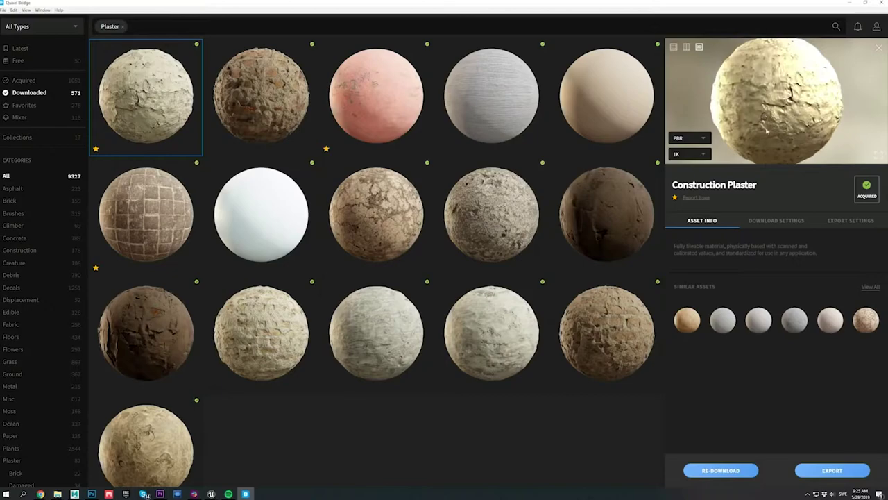
pyautogui.click(846, 221)
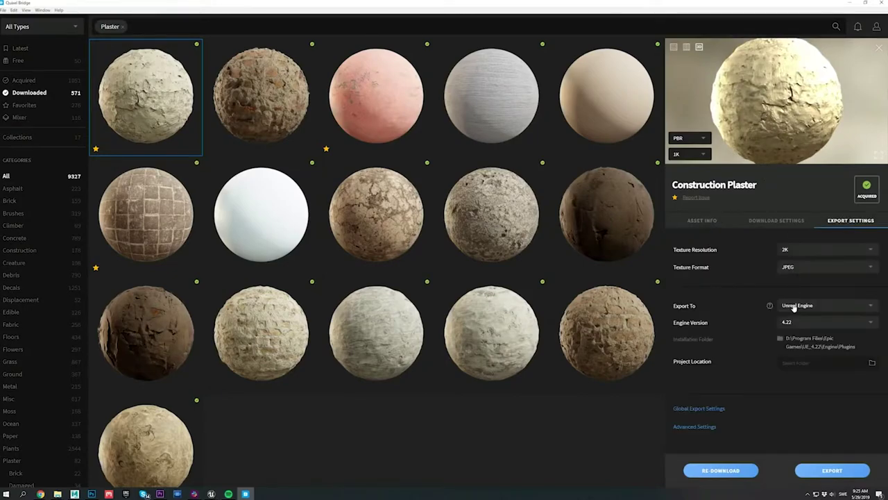
pyautogui.click(819, 472)
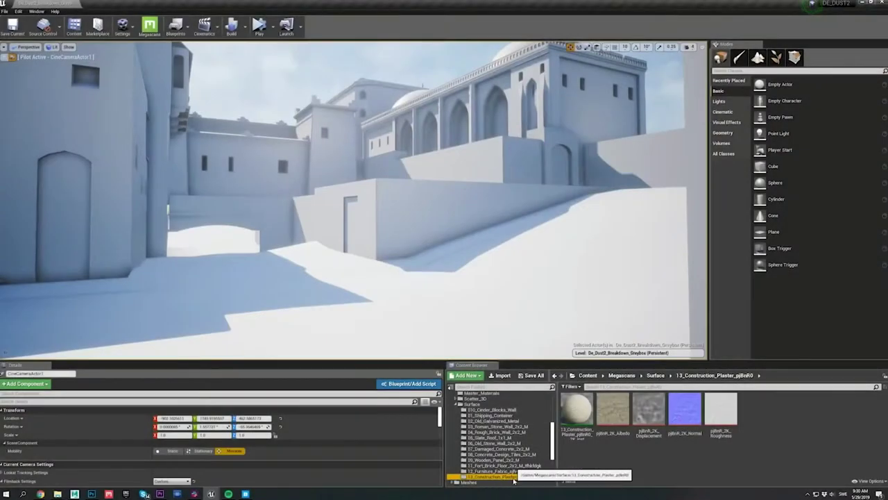
# Apply the imported Construction Plaster material to the low doorway wall in the Unreal level
pyautogui.click(691, 414)
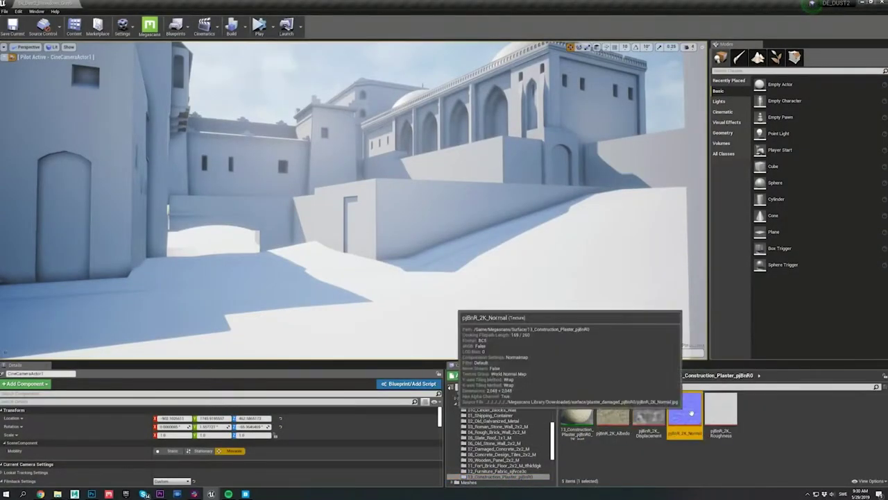
pyautogui.moveTo(577, 410); pyautogui.dragTo(410, 204)
pyautogui.moveTo(404, 267); pyautogui.dragTo(439, 257, button='right')
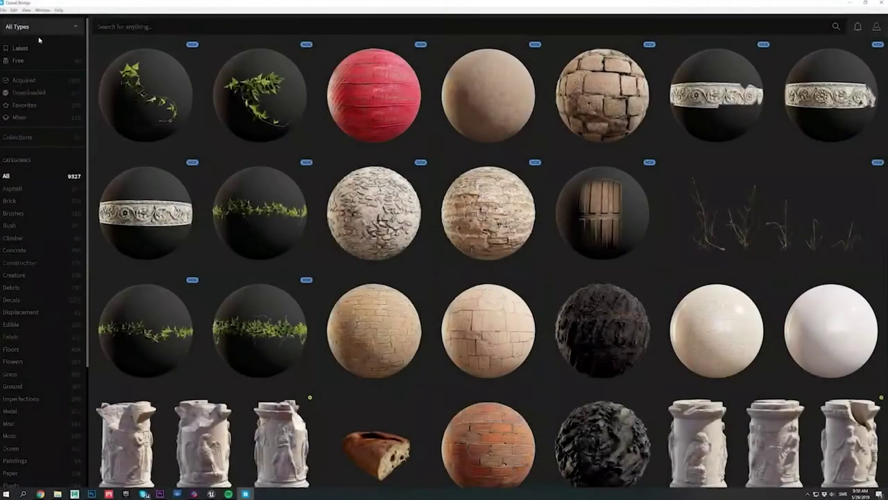
# Limit the Quixel Bridge library to 3D assets and search for "wood boards"
pyautogui.click(26, 61)
pyautogui.click(138, 29)
pyautogui.write('wood boards')
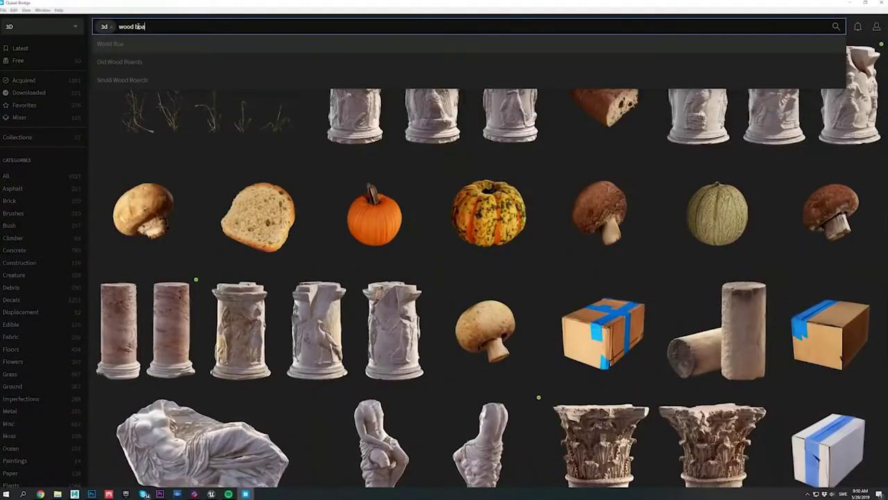
pyautogui.press('Return')
# Export the Old Wood Boards 3D asset to Unreal Engine
pyautogui.click(224, 87)
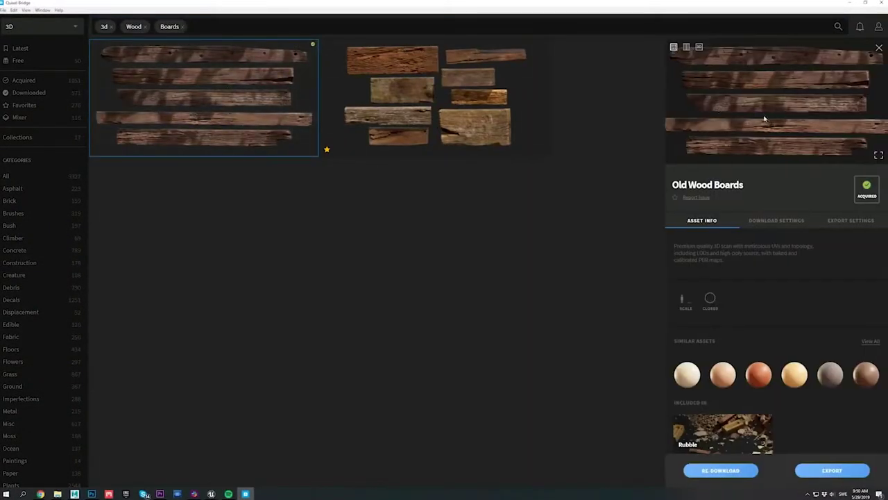
pyautogui.click(849, 221)
pyautogui.click(833, 471)
pyautogui.click(832, 470)
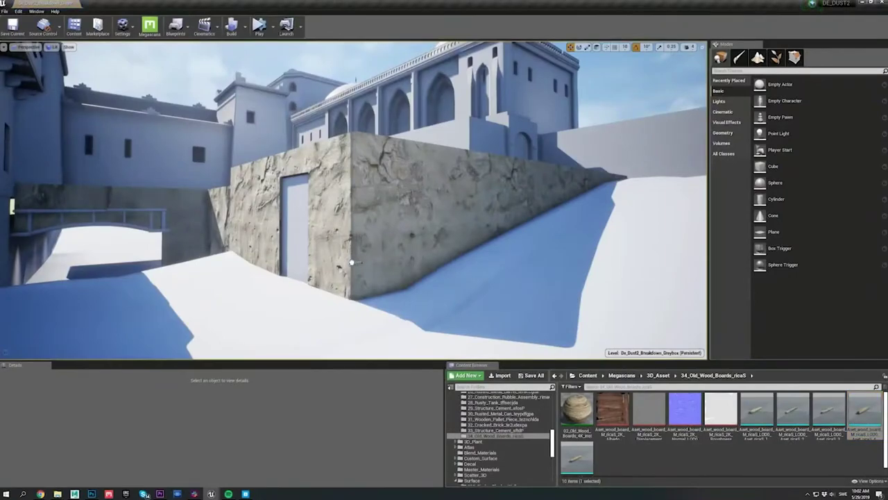
# Place an old wood board at the plaster wall's corner and set its scale to 7 on all axes
pyautogui.click(352, 262)
pyautogui.write('7')
pyautogui.press('Tab')
pyautogui.write('7')
pyautogui.press('Tab')
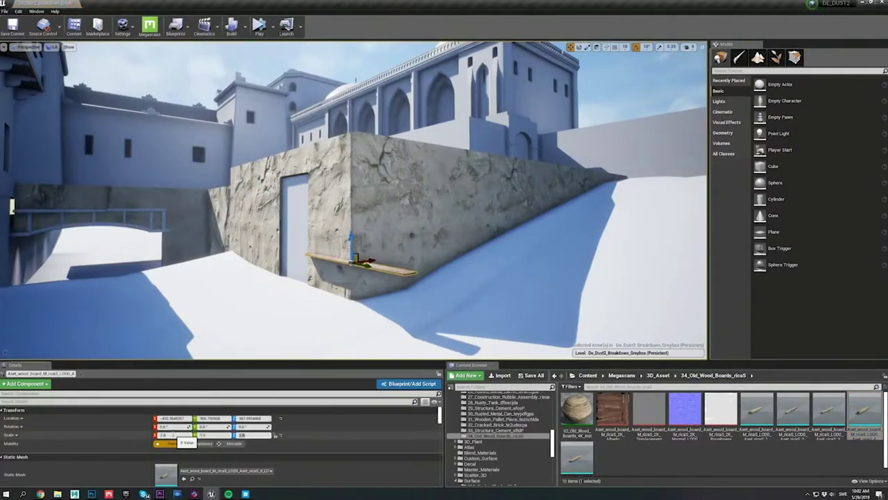
pyautogui.write('7')
pyautogui.press('Tab')
# Stand the board upright along the wall's corner and place a copy at the far end of the doorway side
pyautogui.moveTo(352, 240); pyautogui.dragTo(343, 214)
pyautogui.press('w')
pyautogui.press('e')
pyautogui.press('g')
pyautogui.press('w')
pyautogui.moveTo(347, 222); pyautogui.dragTo(389, 236, button='right')
pyautogui.keyDown('alt'); pyautogui.moveTo(374, 193); pyautogui.dragTo(186, 153); pyautogui.keyUp('alt')
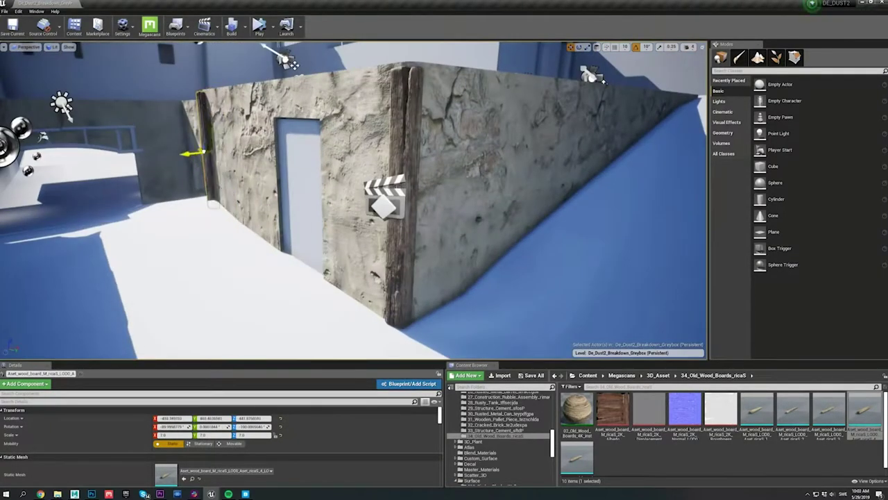
# Lay a copied board horizontally along the top edge of the doorway side, spanning the two posts
pyautogui.press('e')
pyautogui.press('g')
pyautogui.moveTo(347, 208); pyautogui.dragTo(333, 153, button='right')
pyautogui.click(355, 226)
pyautogui.keyDown('alt'); pyautogui.moveTo(340, 215); pyautogui.dragTo(243, 170); pyautogui.keyUp('alt')
pyautogui.press('w')
pyautogui.press('e')
pyautogui.press('w')
# Place three copied vertical boards as posts along the long sloping side of the plaster wall
pyautogui.click(792, 414)
pyautogui.click(356, 232)
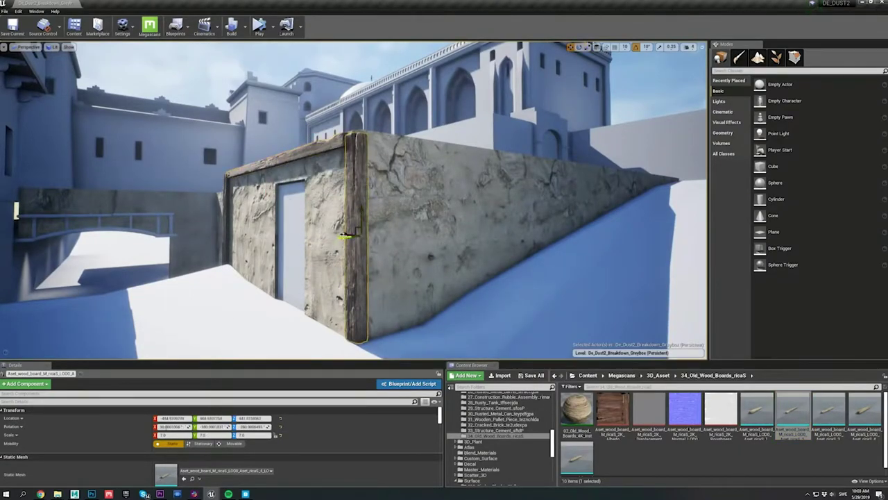
pyautogui.press('e')
pyautogui.keyDown('alt'); pyautogui.moveTo(345, 236); pyautogui.dragTo(564, 228); pyautogui.keyUp('alt')
pyautogui.press('w')
pyautogui.press('e')
pyautogui.moveTo(548, 221); pyautogui.dragTo(621, 194)
pyautogui.press('w')
pyautogui.click(565, 203)
# Swap a copied board to another Old Wood Boards variant and lay it along the long side's top edge
pyautogui.click(865, 415)
pyautogui.click(577, 458)
pyautogui.click(184, 478)
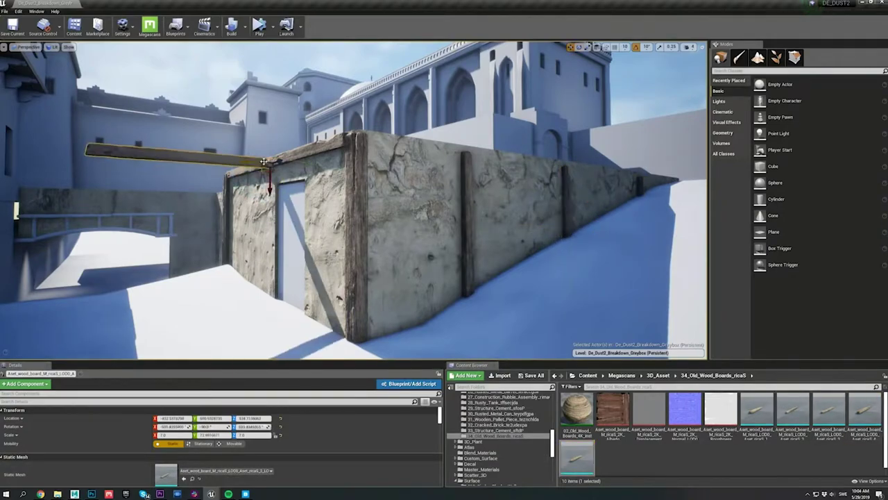
pyautogui.moveTo(437, 174); pyautogui.dragTo(484, 152)
pyautogui.press('g')
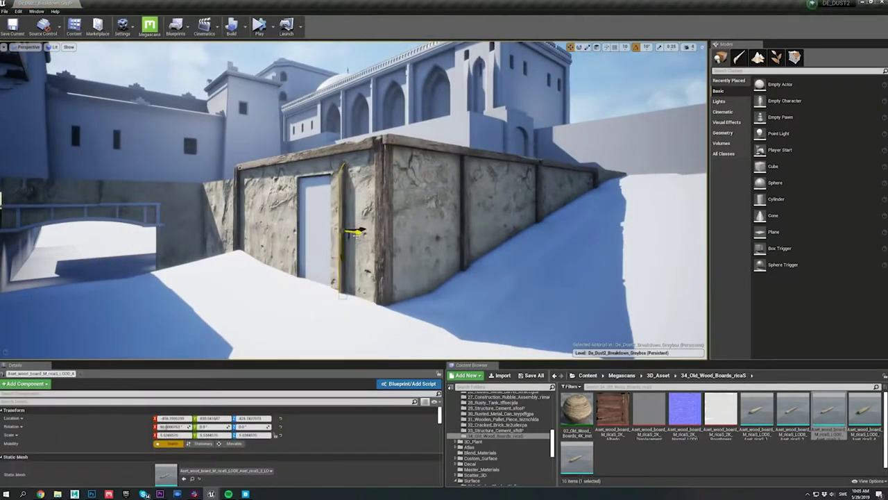
# Complete the doorway frame with a vertical board on its open side and a horizontal board across the top
pyautogui.press('g')
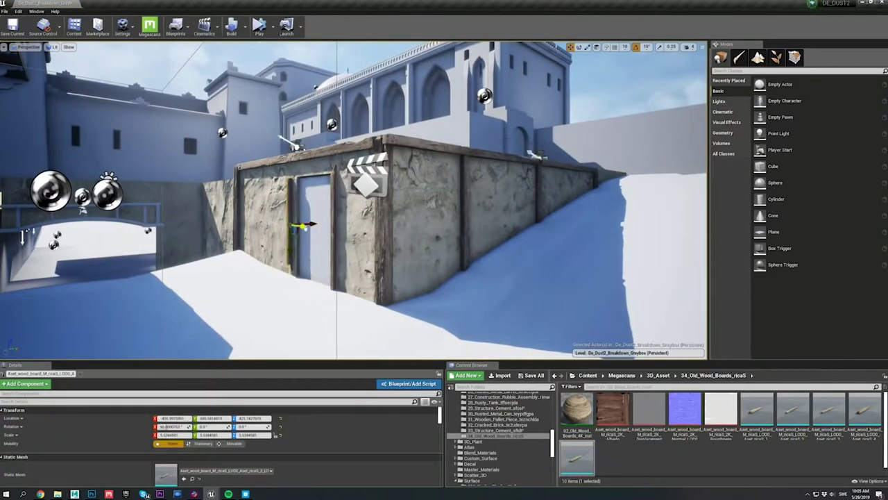
pyautogui.press('e')
pyautogui.press('w')
pyautogui.press('e')
pyautogui.moveTo(865, 410); pyautogui.dragTo(306, 201)
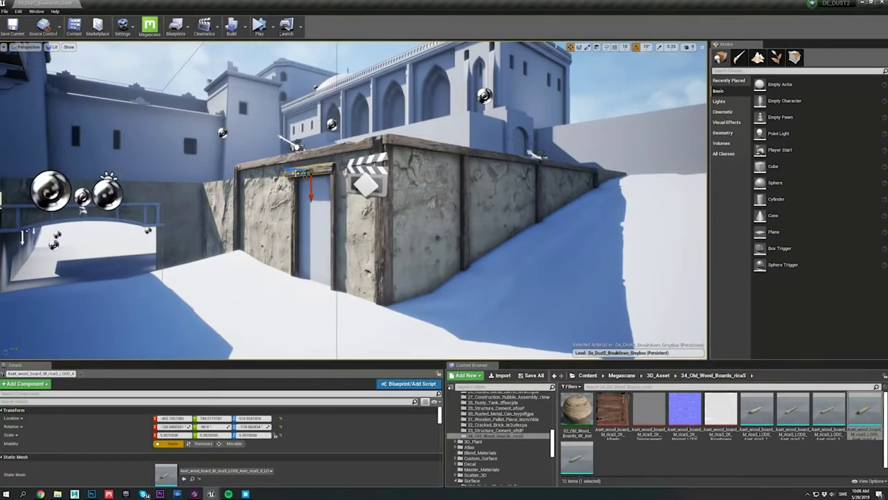
# Place the 01_Old_Wooden_Door decal from the Decal folder so it fills the framed doorway
pyautogui.press('g')
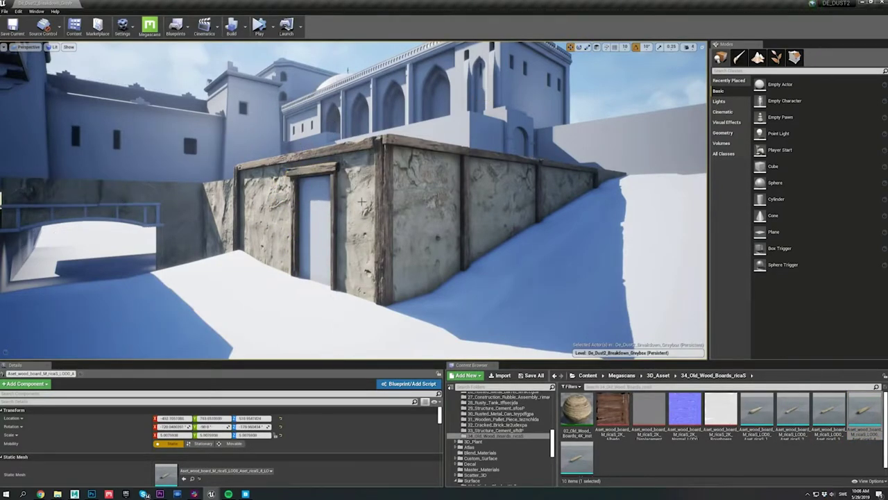
pyautogui.click(458, 448)
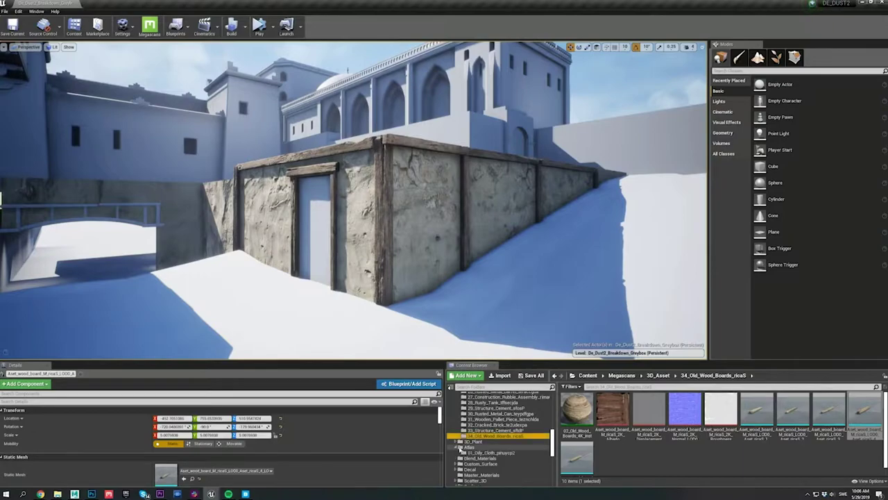
pyautogui.click(461, 463)
pyautogui.scroll(-1, 548, 430)
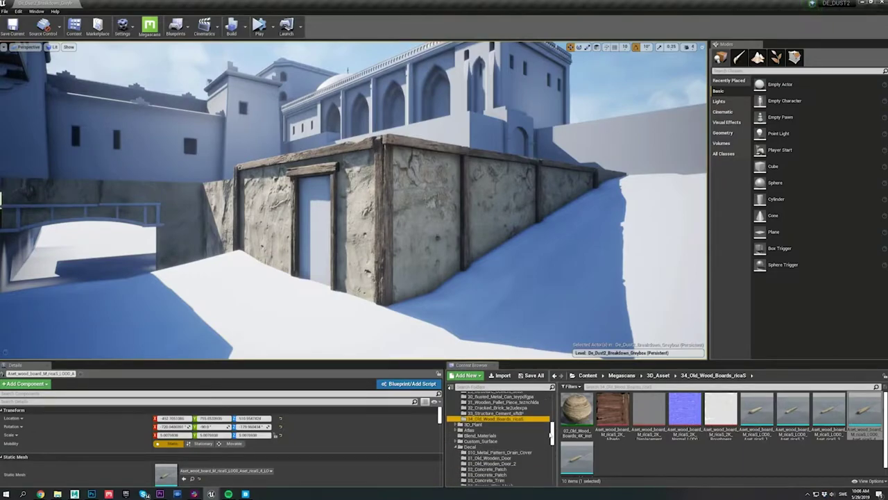
pyautogui.click(489, 458)
pyautogui.moveTo(576, 414); pyautogui.dragTo(332, 203)
pyautogui.click(329, 214)
pyautogui.press('Escape')
pyautogui.moveTo(340, 208); pyautogui.dragTo(326, 205, button='right')
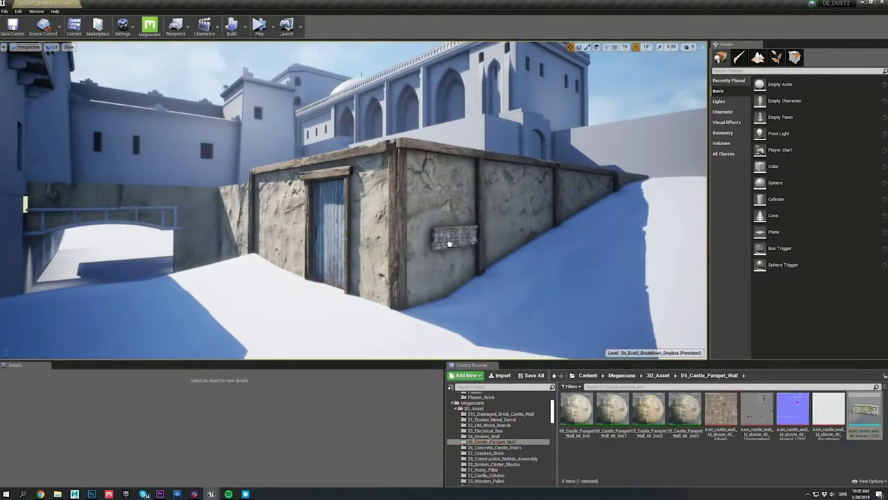
# Place a Castle Parapet Wall piece along the top edge of the long plaster wall, rotating it to follow the slope
pyautogui.moveTo(466, 238); pyautogui.dragTo(446, 143)
pyautogui.press('w')
pyautogui.moveTo(442, 126); pyautogui.dragTo(555, 186)
pyautogui.click(636, 47)
pyautogui.press('e')
pyautogui.press('w')
pyautogui.press('e')
pyautogui.click(636, 47)
pyautogui.press('w')
# Continue the parapet row with copied pieces to the far end of the long side's top edge
pyautogui.moveTo(536, 181); pyautogui.dragTo(540, 181)
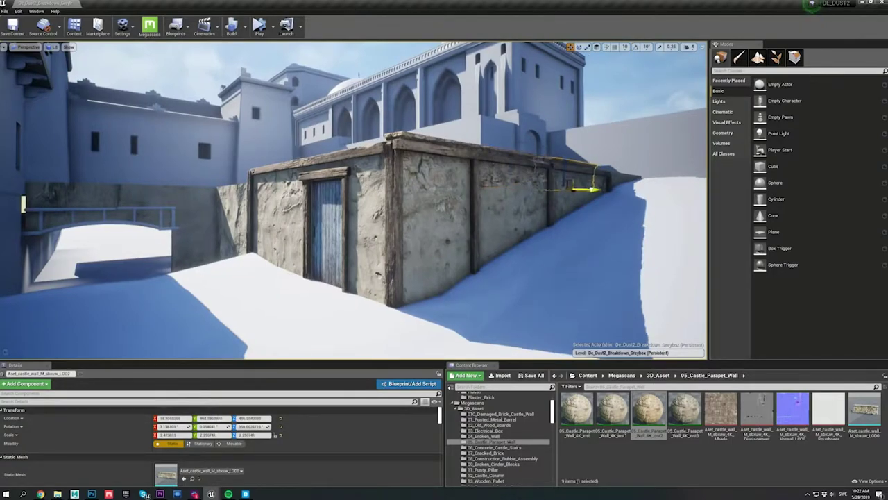
pyautogui.click(517, 181)
pyautogui.click(573, 188)
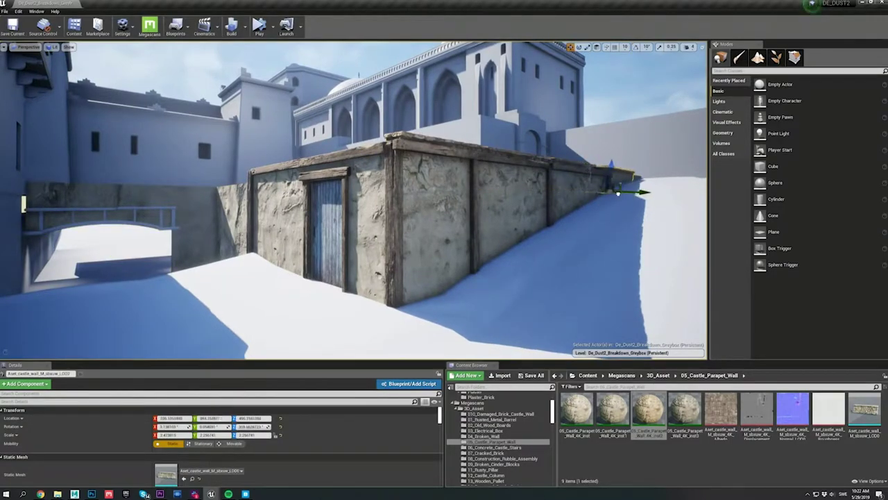
pyautogui.moveTo(618, 193); pyautogui.dragTo(614, 194)
pyautogui.press('g')
pyautogui.press('g')
# Rotate and scale a parapet wall piece to run along the top edge of the doorway side
pyautogui.click(446, 172)
pyautogui.moveTo(431, 172); pyautogui.dragTo(375, 179)
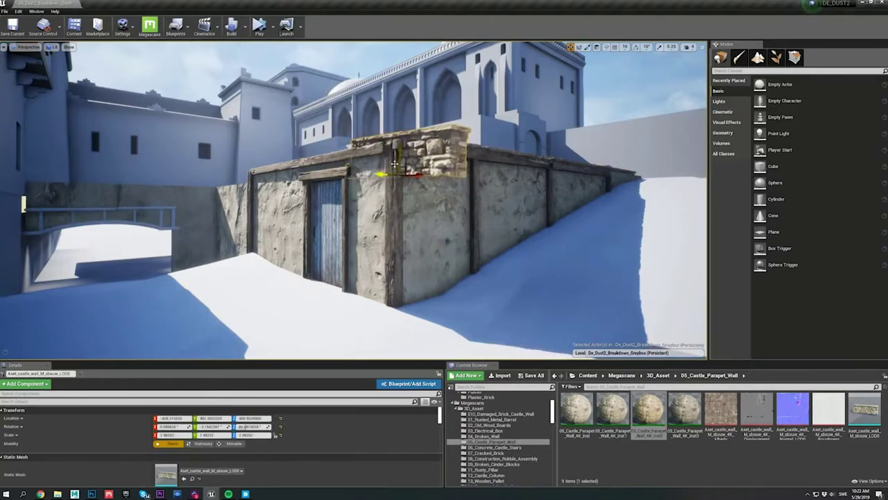
pyautogui.moveTo(394, 164); pyautogui.dragTo(297, 177)
pyautogui.press('e')
pyautogui.moveTo(307, 213); pyautogui.dragTo(301, 216)
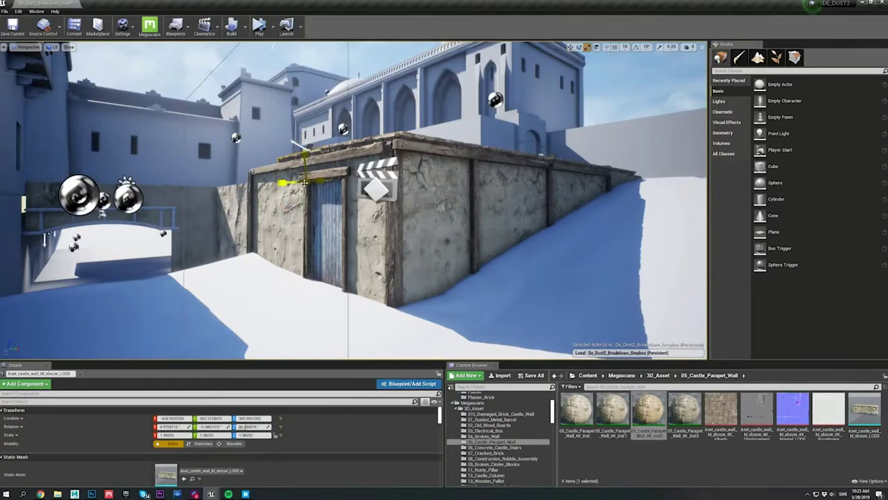
pyautogui.press('g')
pyautogui.moveTo(301, 216); pyautogui.dragTo(314, 201, button='right')
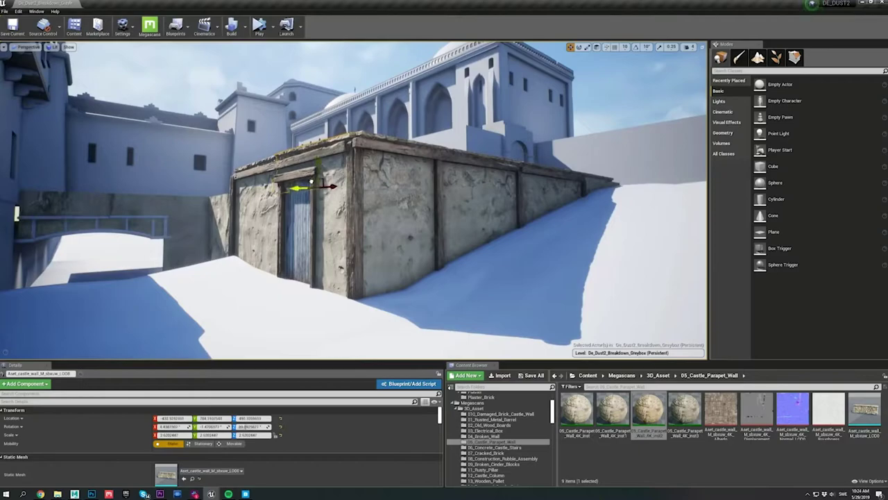
pyautogui.press('Escape')
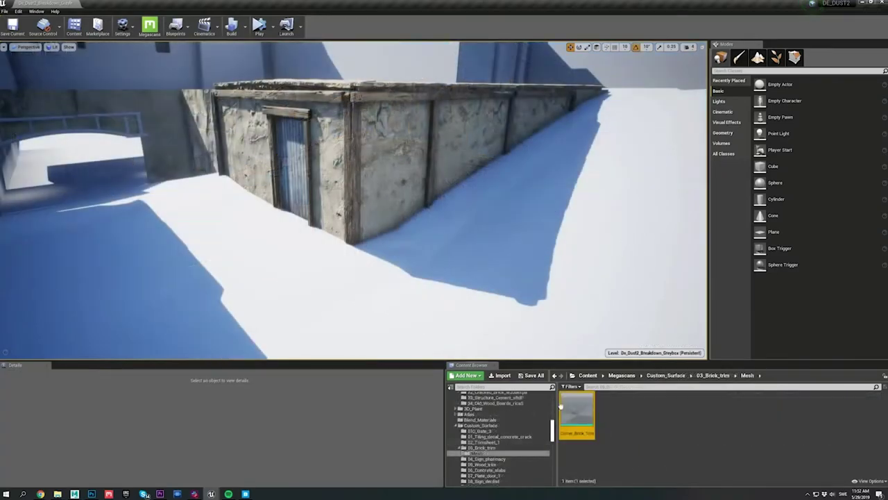
# Add the Corner_Brick_Trim mesh, scale it up uniformly and set it against the building's front corner, turned about 90 degrees around Z
pyautogui.click(312, 277)
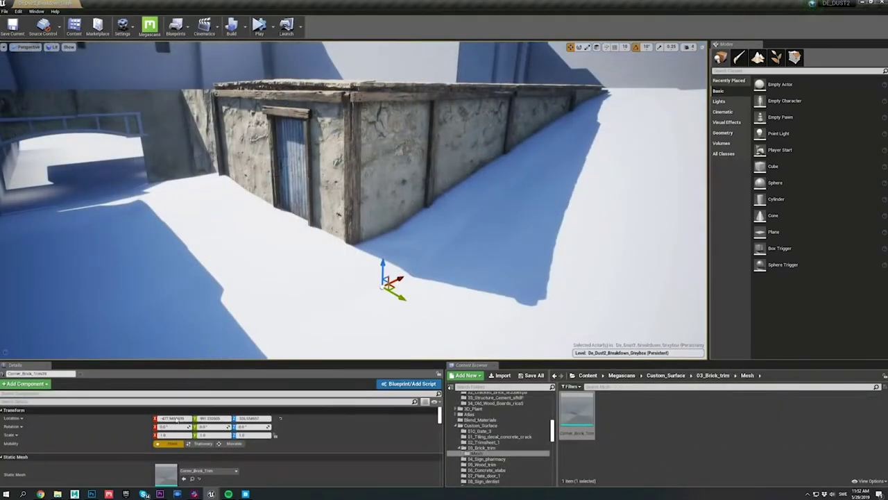
pyautogui.click(170, 434)
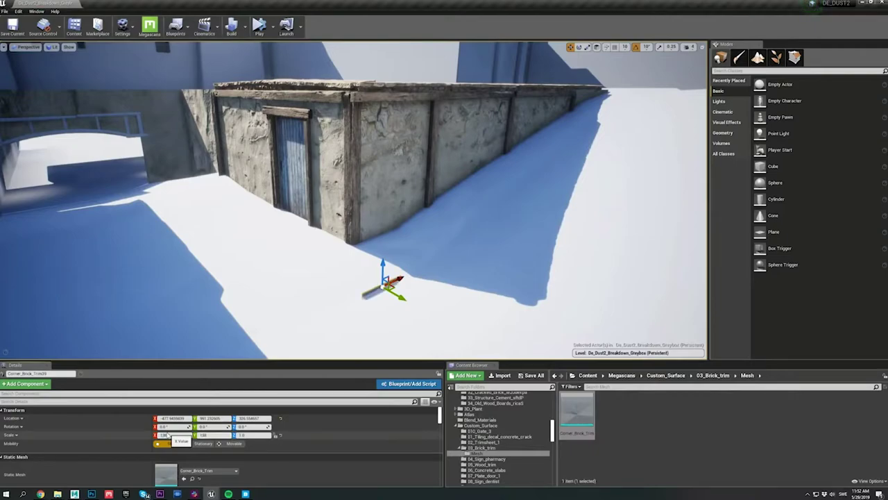
pyautogui.press('Return')
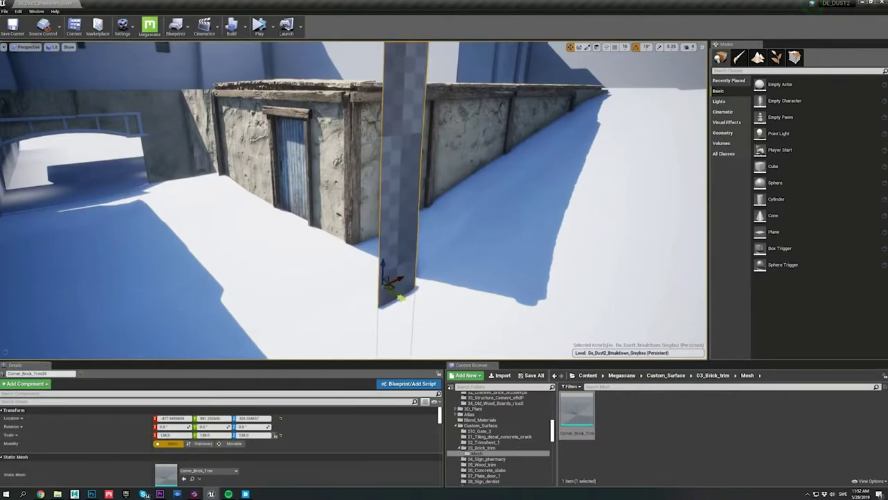
pyautogui.moveTo(400, 297); pyautogui.dragTo(351, 354)
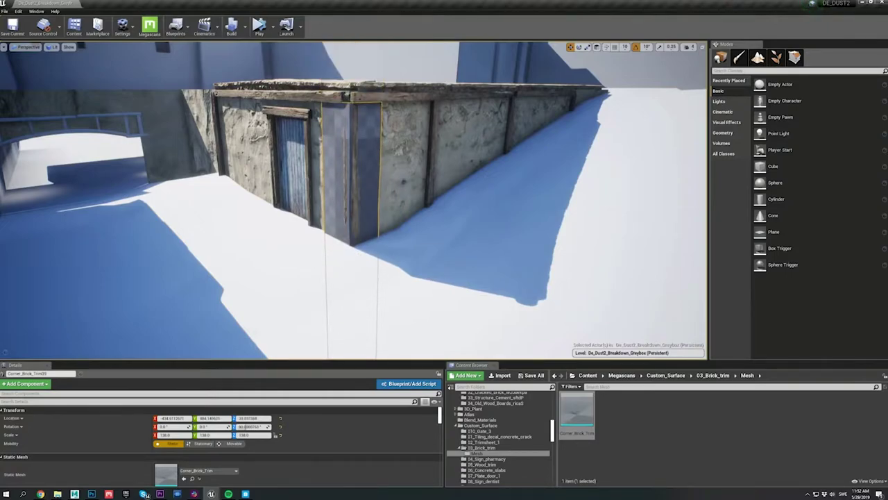
# Nudge the brick trim mesh to sit tight against both plaster walls behind the corner post
pyautogui.moveTo(351, 283); pyautogui.dragTo(352, 308, button='right')
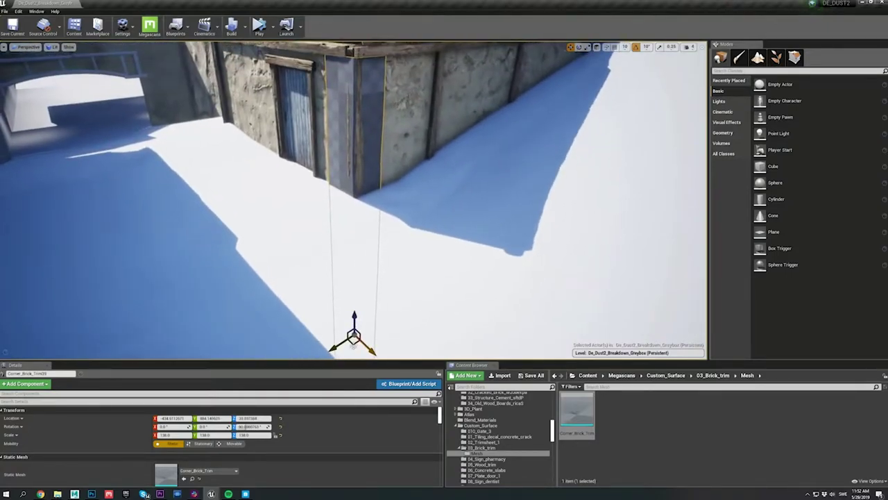
pyautogui.moveTo(354, 338); pyautogui.dragTo(355, 340)
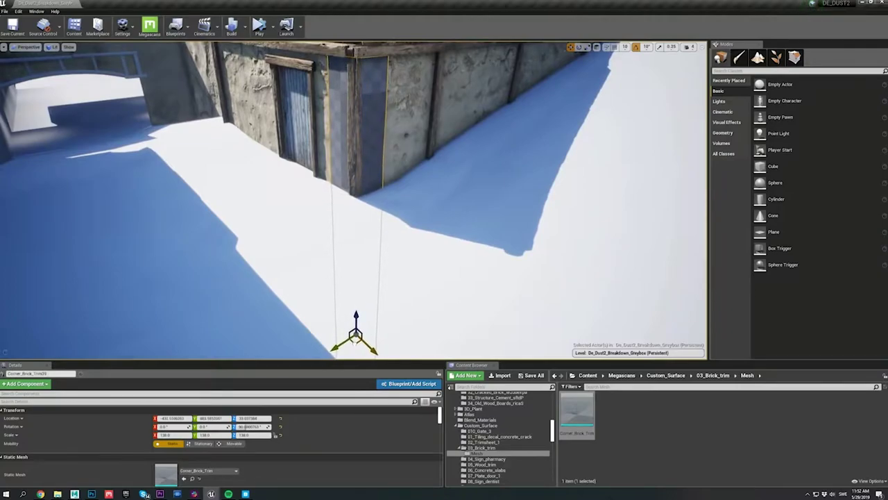
pyautogui.moveTo(361, 339); pyautogui.dragTo(360, 308, button='right')
pyautogui.press('Escape')
pyautogui.moveTo(363, 174); pyautogui.dragTo(361, 154, button='right')
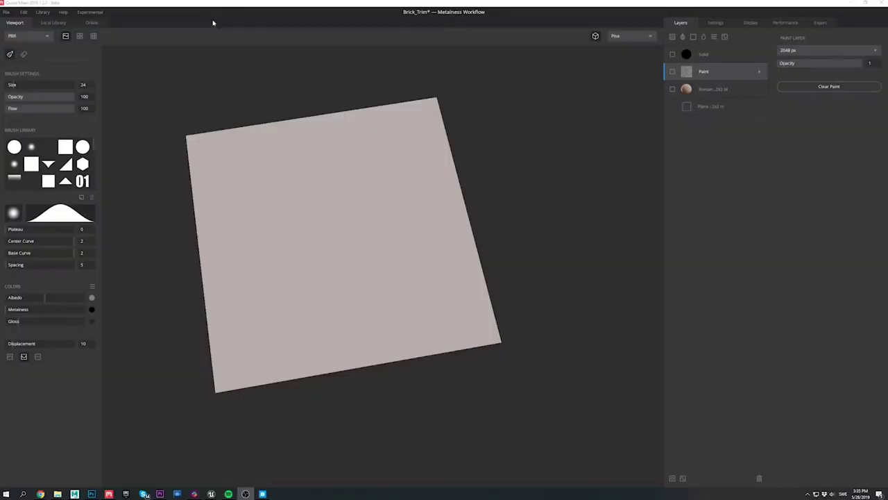
# In Quixel Mixer, turn on the Roman brick, Paint and Solid layers of the Brick_Trim mix
pyautogui.moveTo(364, 264)
pyautogui.keyDown('alt'); pyautogui.mouseDown()
pyautogui.moveTo(309, 220)
pyautogui.moveTo(276, 212)
pyautogui.moveTo(523, 141)
pyautogui.mouseUp(); pyautogui.keyUp('alt')
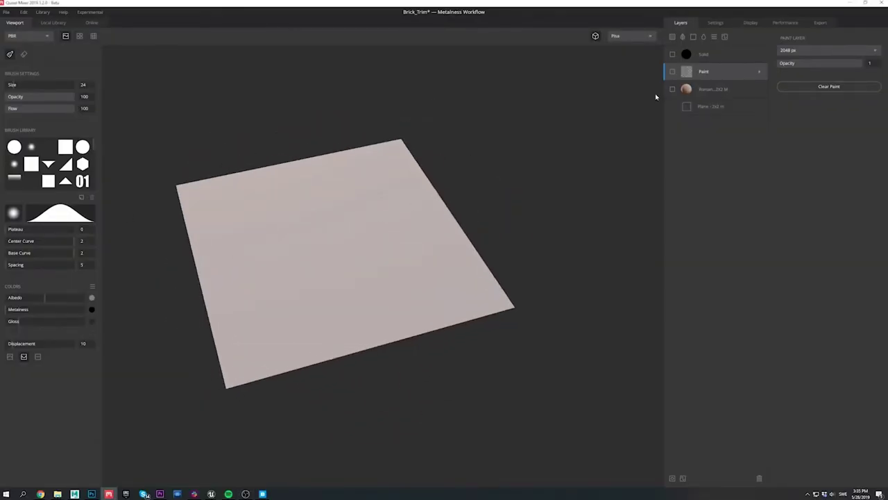
pyautogui.click(743, 92)
pyautogui.click(672, 89)
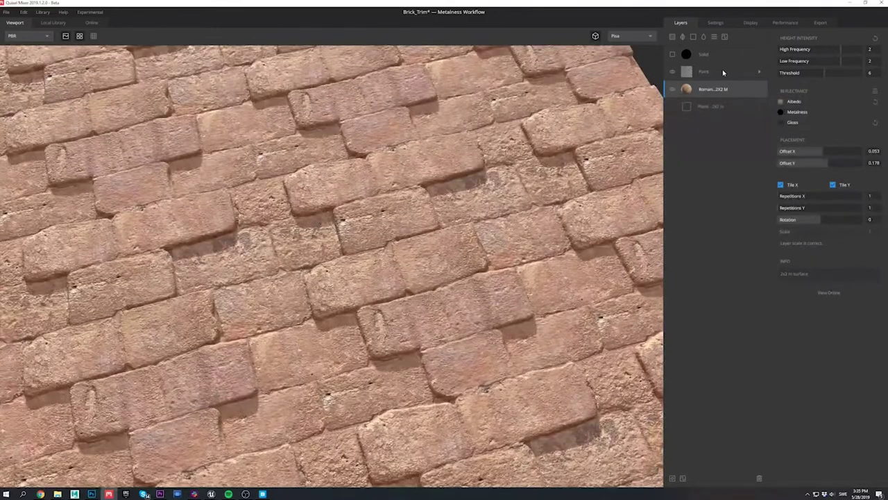
pyautogui.click(723, 72)
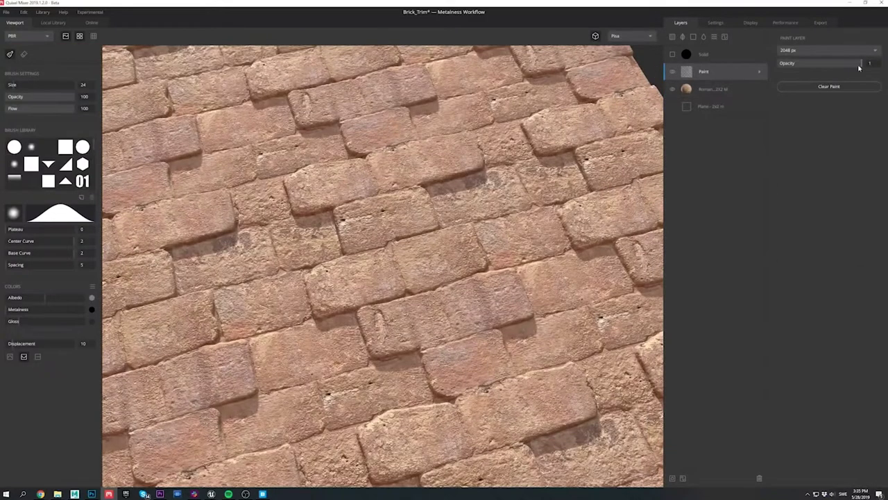
pyautogui.click(673, 56)
pyautogui.click(701, 55)
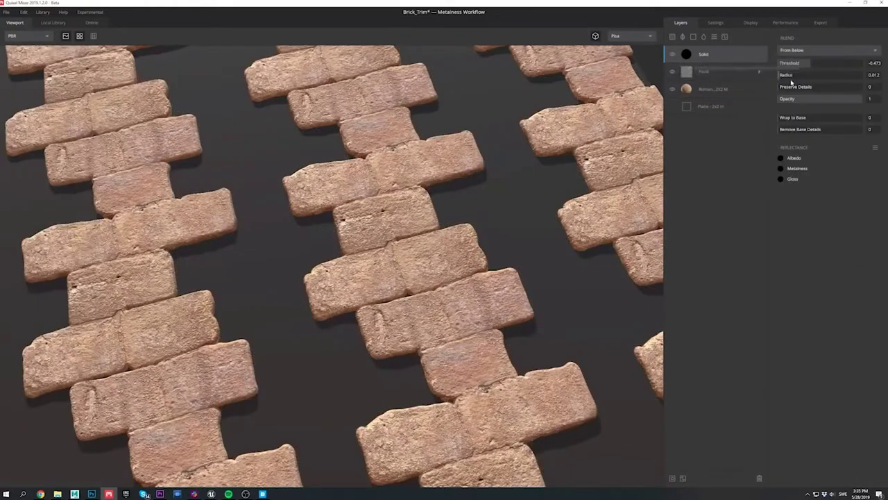
# Check the brick trim in another viewport display mode and select the Roman brick layer
pyautogui.click(28, 36)
pyautogui.click(20, 62)
pyautogui.click(721, 89)
pyautogui.press('1')
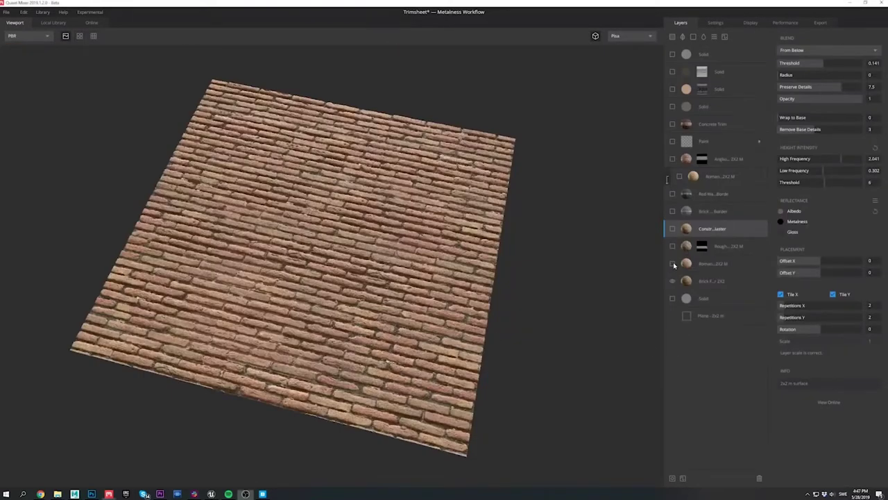
# Turn on the Trimsheet mix's lower layers, from the Roman surface through the rough, plaster and border layers to the nested Roman surface
pyautogui.click(672, 263)
pyautogui.click(673, 246)
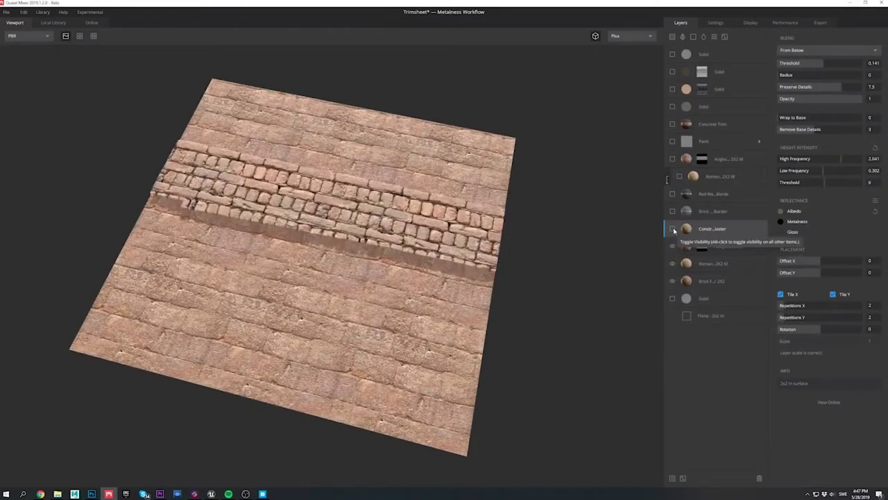
pyautogui.click(672, 229)
pyautogui.click(673, 211)
pyautogui.click(673, 193)
pyautogui.click(679, 176)
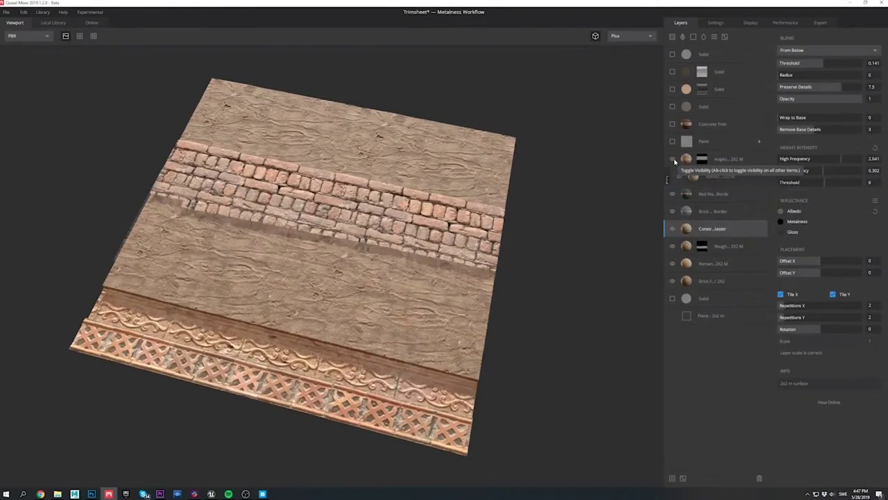
# Turn on the Trimsheet mix's masked surface above the nested one, Paint, Concrete Trim and two Solid layers, and inspect the sheet
pyautogui.click(673, 159)
pyautogui.click(672, 140)
pyautogui.click(672, 124)
pyautogui.click(672, 106)
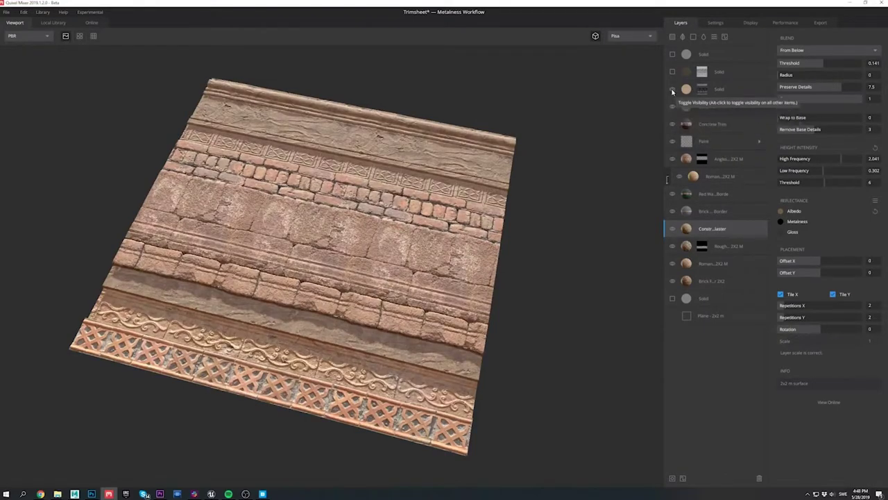
pyautogui.click(673, 88)
pyautogui.moveTo(389, 239)
pyautogui.keyDown('alt'); pyautogui.mouseDown()
pyautogui.moveTo(330, 237)
pyautogui.moveTo(374, 237)
pyautogui.moveTo(369, 257)
pyautogui.moveTo(387, 261)
pyautogui.moveTo(278, 278)
pyautogui.mouseUp(); pyautogui.keyUp('alt')
pyautogui.press('t')
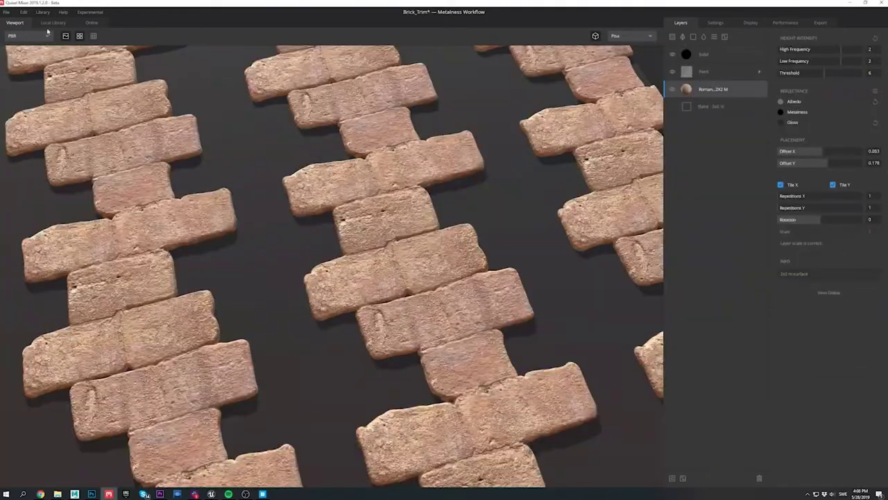
# Export Brick_Trim to the library as a 4096 px Construction surface tagged Trimsheet, with metalness, roughness and AO maps
pyautogui.click(6, 11)
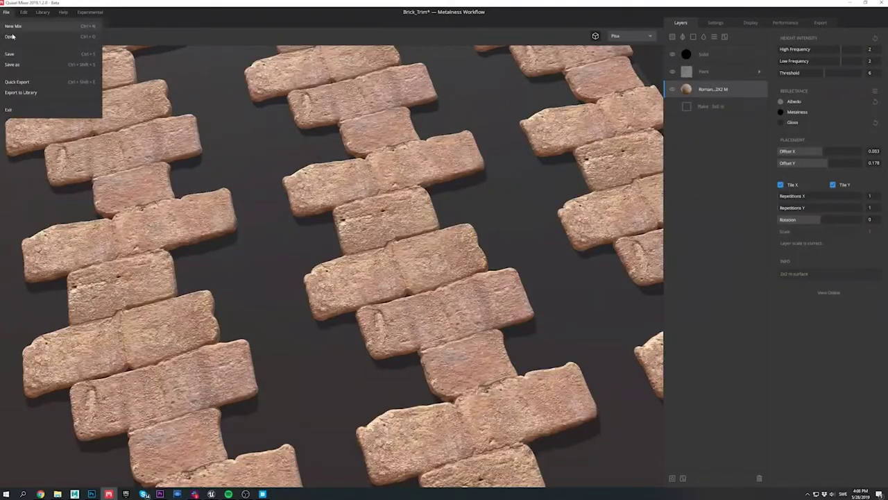
pyautogui.click(21, 93)
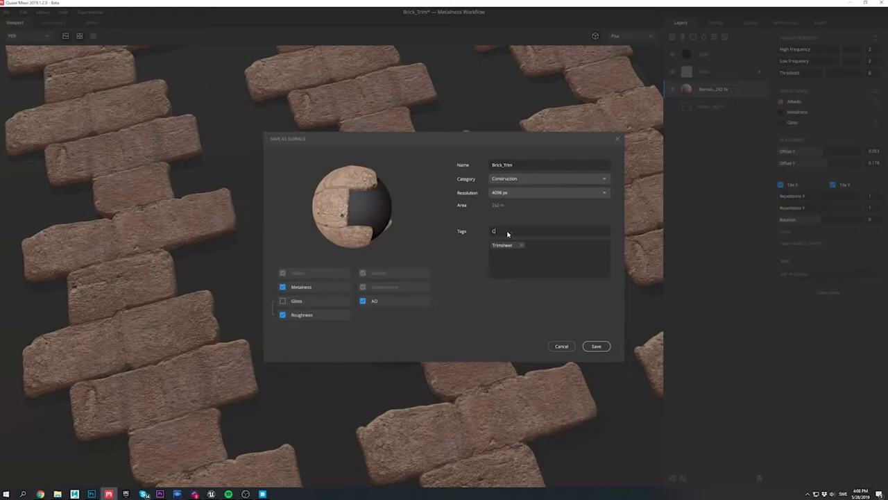
pyautogui.click(597, 347)
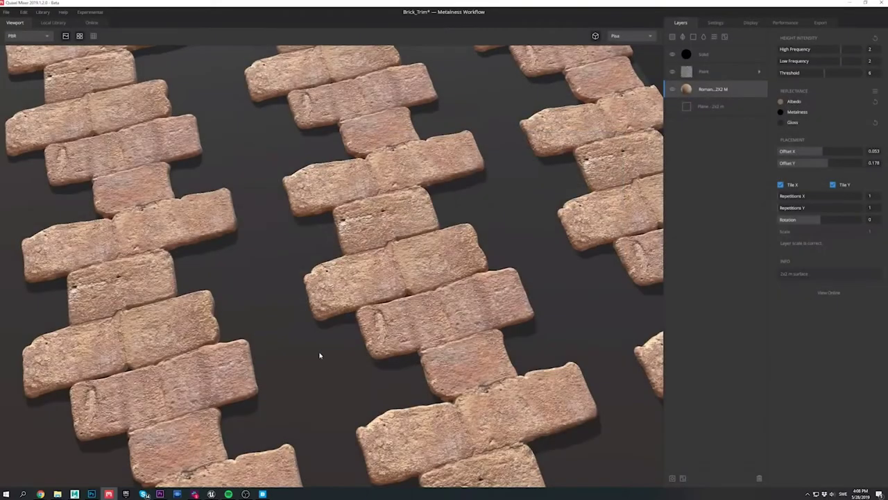
# Switch to Unreal Engine and apply the 03_Brick_trim 4K material instance to the corner trim mesh
pyautogui.click(262, 494)
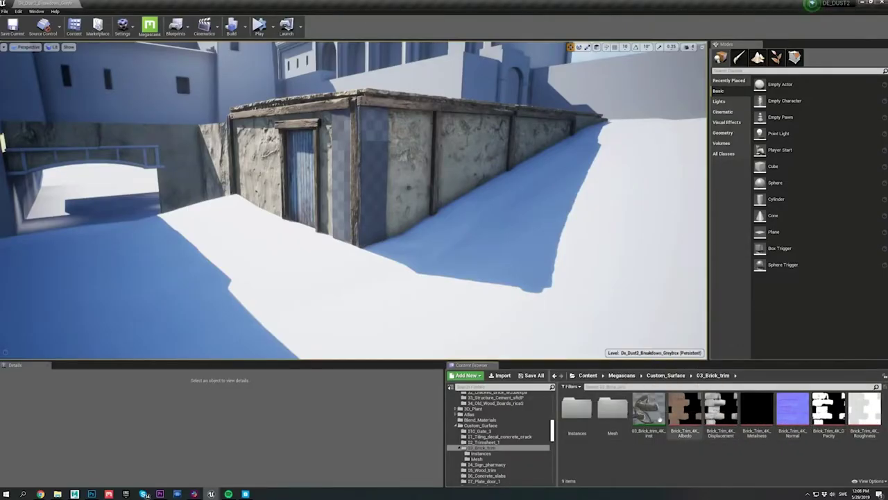
pyautogui.moveTo(649, 410); pyautogui.dragTo(375, 208)
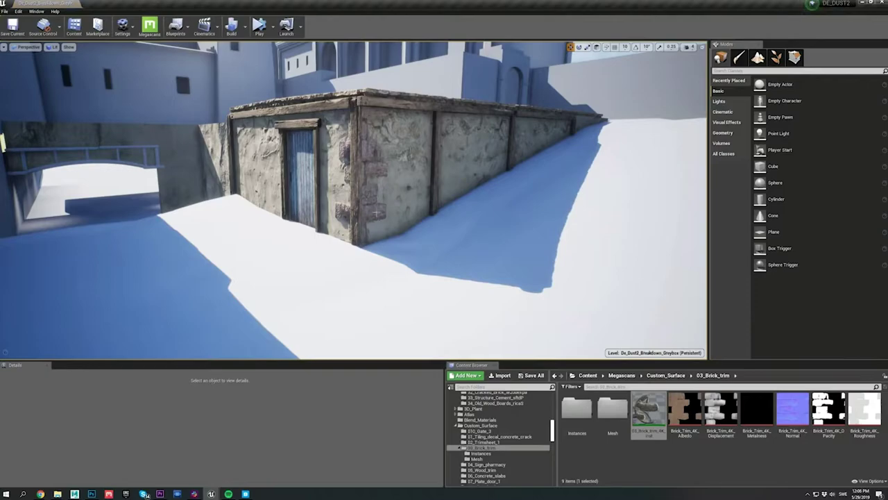
pyautogui.click(377, 213)
# Place a rotated copy of the brick trim at the far corner of the doorway side
pyautogui.moveTo(377, 212); pyautogui.dragTo(384, 256, button='right')
pyautogui.keyDown('alt'); pyautogui.moveTo(382, 349); pyautogui.dragTo(258, 245); pyautogui.keyUp('alt')
pyautogui.click(635, 47)
pyautogui.press('e')
pyautogui.press('w')
pyautogui.click(261, 245)
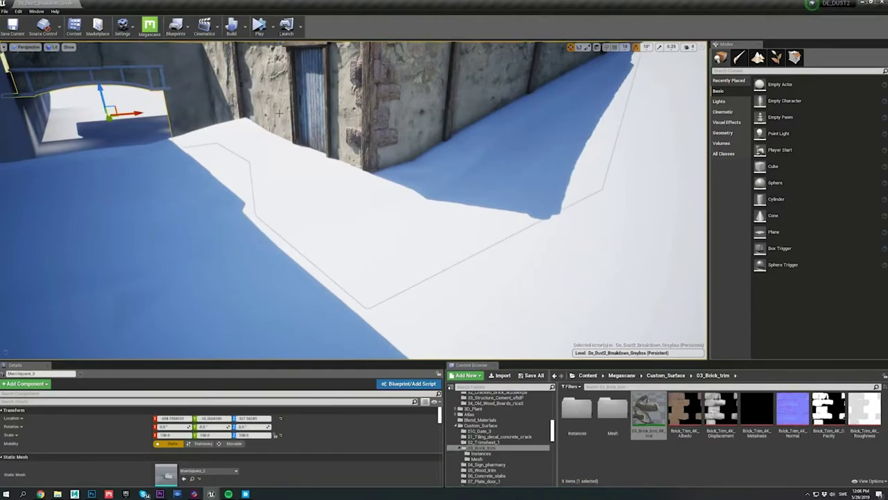
pyautogui.press('Escape')
pyautogui.moveTo(261, 245); pyautogui.dragTo(259, 200, button='right')
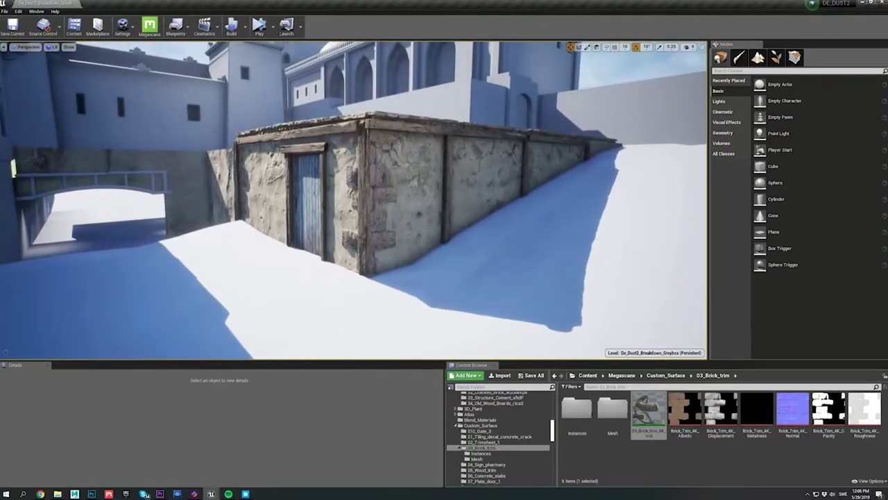
# Add the 07_Leakage_4K_Square decal to streak the upper part of the long plaster wall
pyautogui.scroll(-10, 517, 439)
pyautogui.click(486, 440)
pyautogui.moveTo(613, 409); pyautogui.dragTo(531, 175)
pyautogui.press('g')
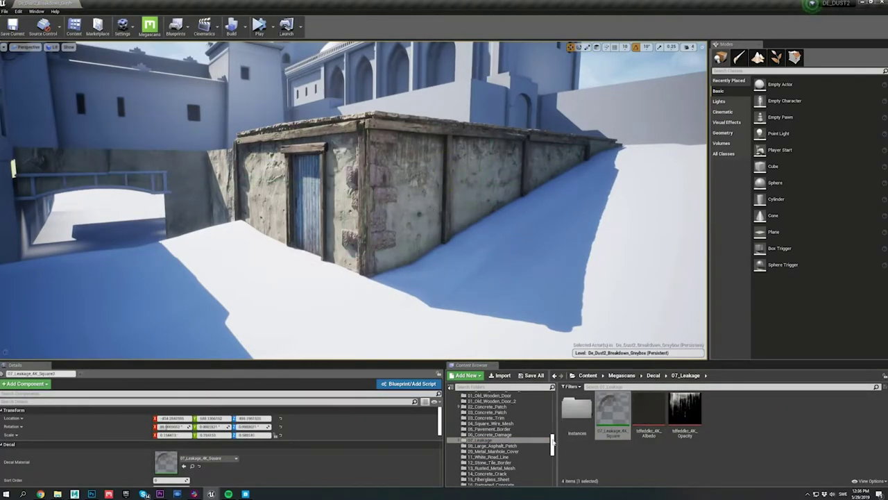
# Add the 02_Concrete_Patch decal at the base of the long wall near the brick corner, rotating and scaling it to fit
pyautogui.click(487, 407)
pyautogui.press('e')
pyautogui.moveTo(613, 409); pyautogui.dragTo(444, 191)
pyautogui.press('r')
pyautogui.press('g')
# Extend the concrete patch damage up the long wall's sloping base with a copied, adjusted decal
pyautogui.moveTo(431, 242); pyautogui.dragTo(559, 181)
pyautogui.press('w')
pyautogui.press('e')
pyautogui.press('r')
pyautogui.press('w')
pyautogui.click(441, 238)
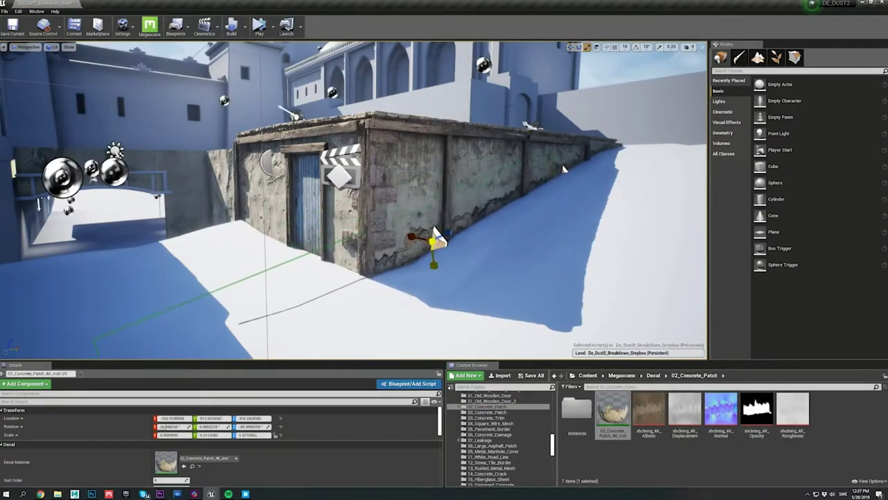
# Set the concrete patch decal's X rotation to 0 and place a copy at the base of the doorway-side wall
pyautogui.click(564, 171)
pyautogui.press('g')
pyautogui.press('g')
pyautogui.click(174, 427)
pyautogui.write('0')
pyautogui.keyDown('alt'); pyautogui.moveTo(433, 242); pyautogui.dragTo(277, 233); pyautogui.keyUp('alt')
pyautogui.write('ewgg')
# Examine the weathered walls with and without editor icons, selecting the decals high on the doorway side and the long wall
pyautogui.press('g')
pyautogui.press('g')
pyautogui.press('e')
pyautogui.press('g')
pyautogui.press('g')
pyautogui.keyDown('ctrl'); pyautogui.click(267, 163); pyautogui.keyUp('ctrl')
pyautogui.keyDown('ctrl'); pyautogui.click(254, 146); pyautogui.keyUp('ctrl')
pyautogui.keyDown('ctrl'); pyautogui.click(515, 148); pyautogui.keyUp('ctrl')
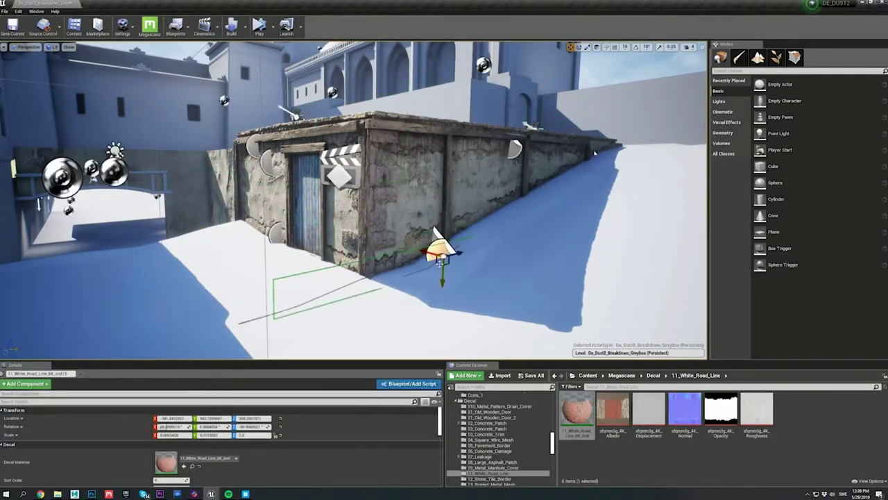
# Move the 11_White_Road_Line decal up the long wall's sloping base and check how it blends with editor icons hidden
pyautogui.moveTo(440, 248); pyautogui.dragTo(557, 172)
pyautogui.press('g')
pyautogui.press('g')
pyautogui.press('g')
pyautogui.press('g')
pyautogui.press('e')
pyautogui.press('w')
pyautogui.press('g')
pyautogui.press('g')
pyautogui.press('g')
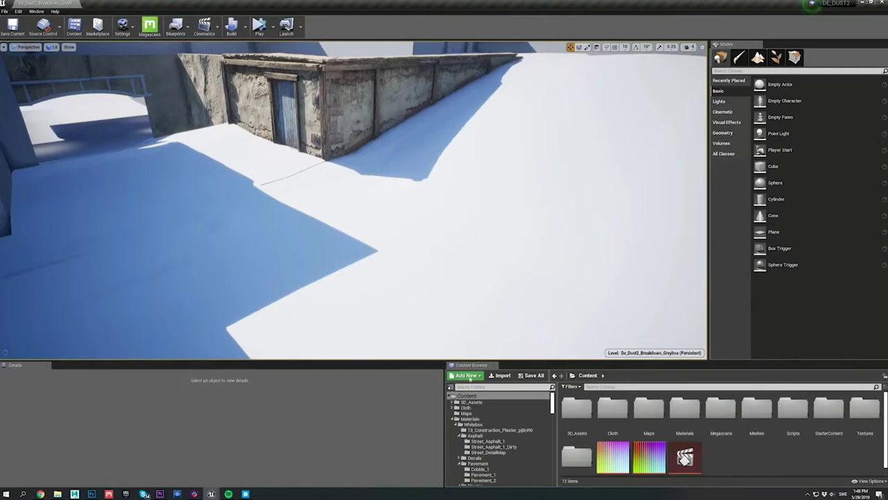
# Apply the Street_Asphalt_1 material to the road, Pavement_1 to the sidewalk and Cobble_1 to the ground in front of the door
pyautogui.click(485, 441)
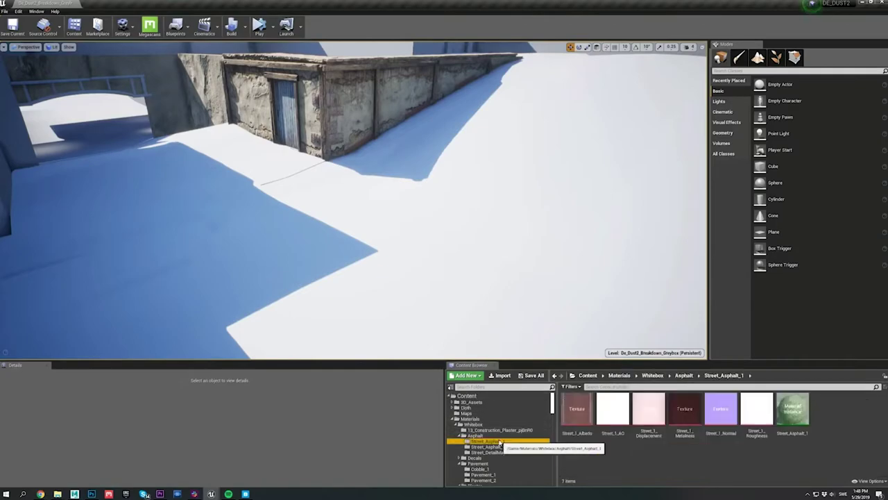
pyautogui.moveTo(792, 410); pyautogui.dragTo(456, 254)
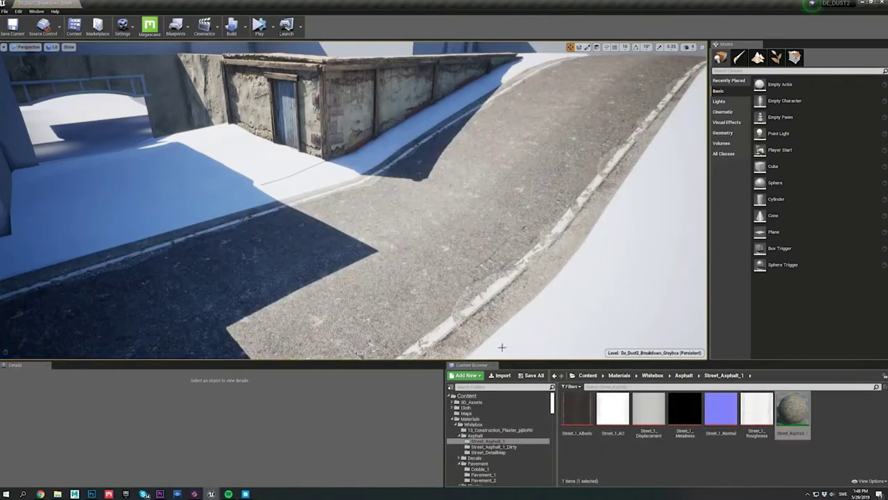
pyautogui.click(499, 475)
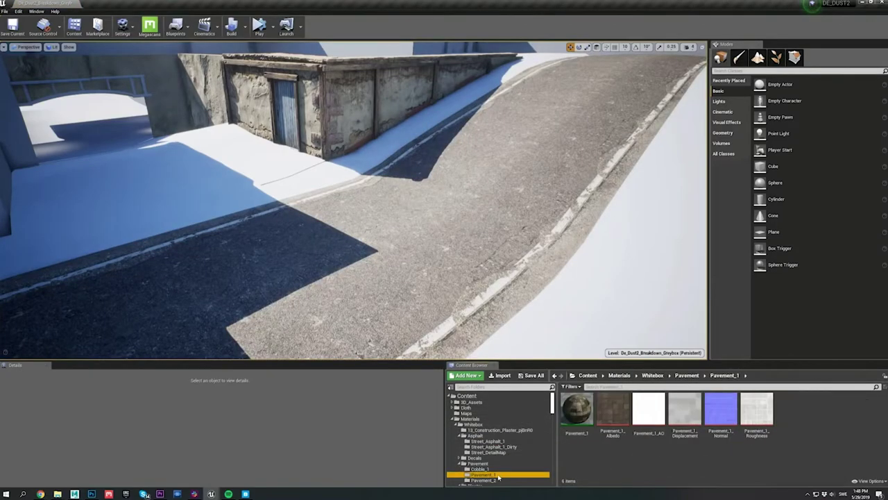
pyautogui.moveTo(570, 409); pyautogui.dragTo(593, 293)
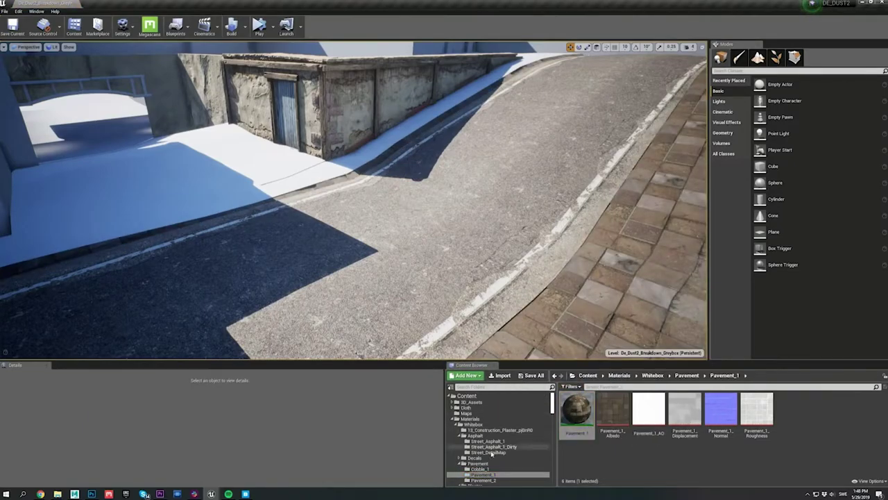
pyautogui.click(480, 469)
pyautogui.moveTo(562, 424); pyautogui.dragTo(142, 186)
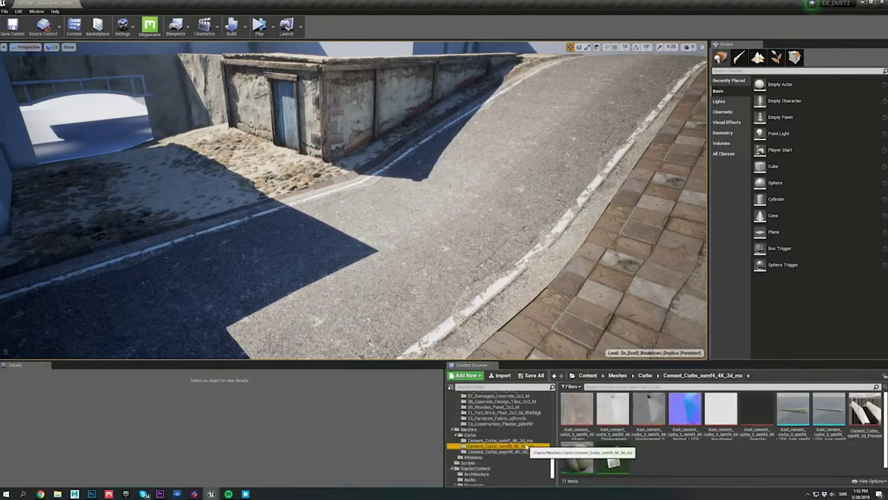
# Line the sidewalk edge with cement curb pieces, swapping the mesh of the end piece for the yellow-painted Cement_Curbs_selvP curb
pyautogui.moveTo(576, 455); pyautogui.dragTo(556, 268)
pyautogui.scroll(3, 439, 288)
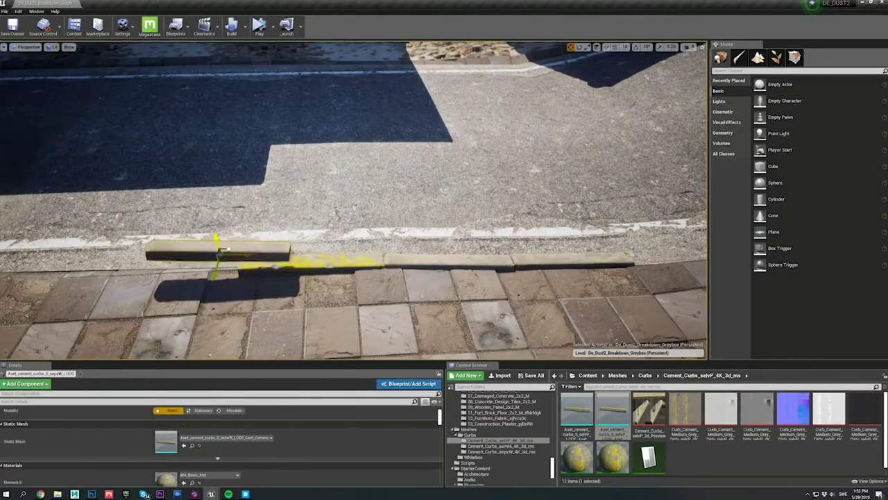
pyautogui.moveTo(218, 243); pyautogui.dragTo(161, 266)
pyautogui.press('e')
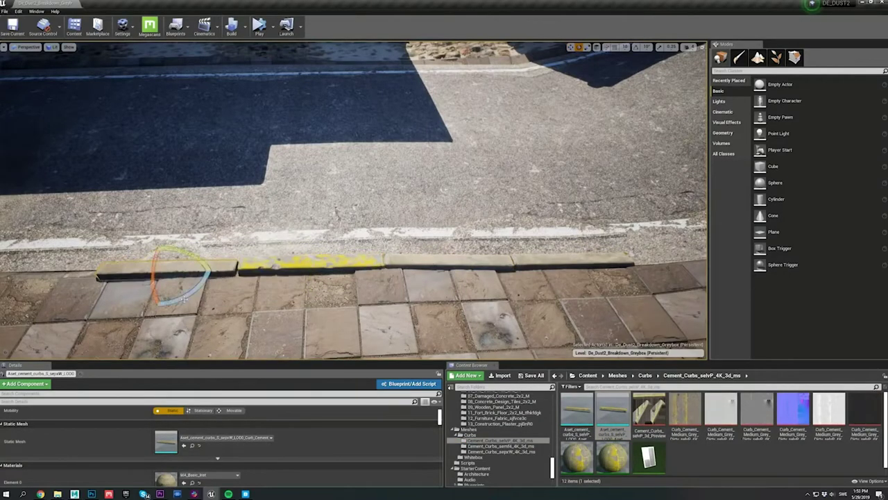
pyautogui.click(184, 445)
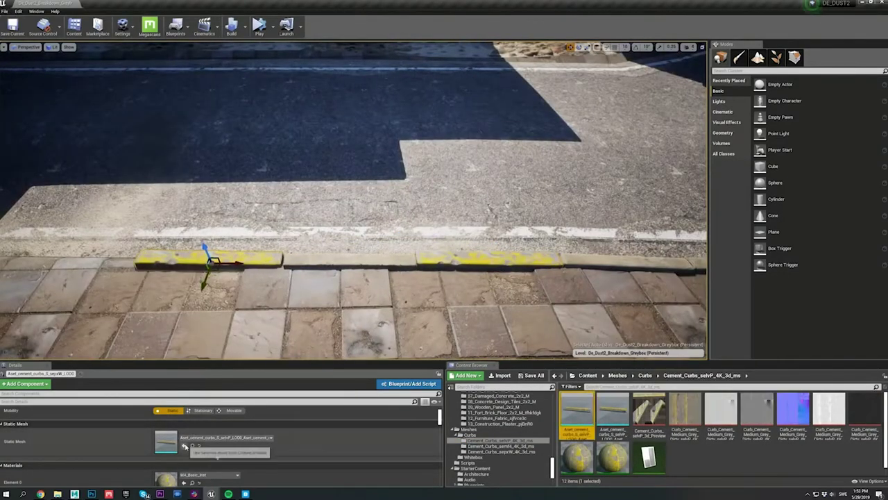
# Extend the row of plain and yellow curb pieces along the sidewalk, rotating them to follow the road's bend
pyautogui.press('e')
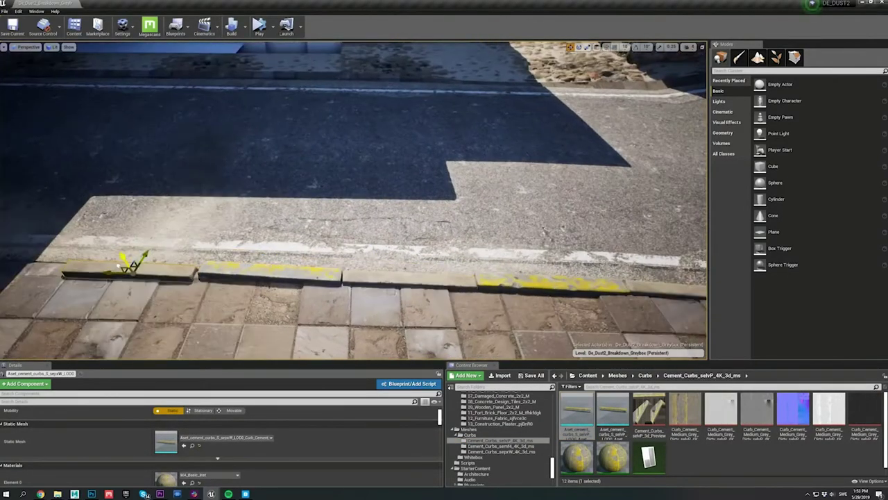
pyautogui.press('e')
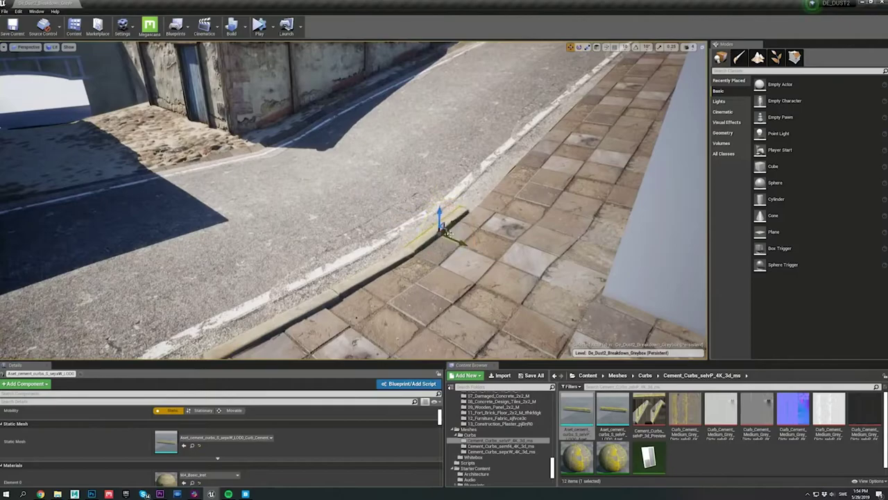
pyautogui.press('e')
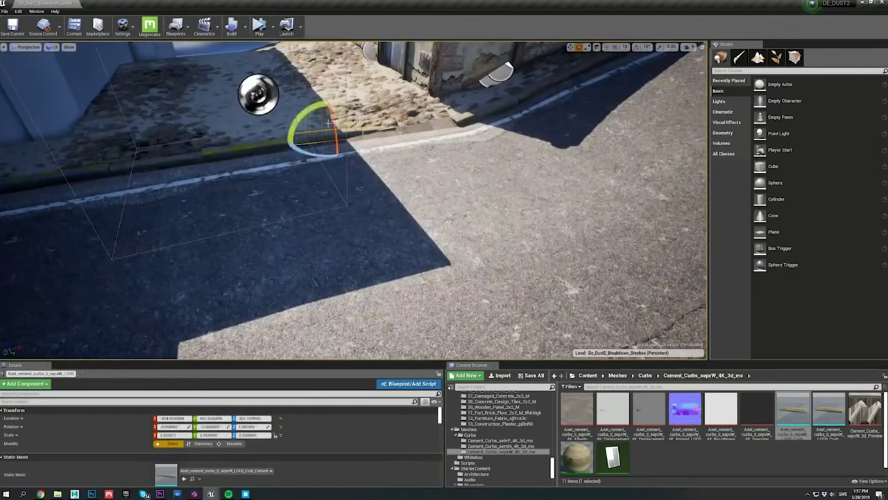
# Adjust the cement curb pieces along the edge of the cobbled ground across the road
pyautogui.press('w')
pyautogui.click(257, 152)
pyautogui.press('w')
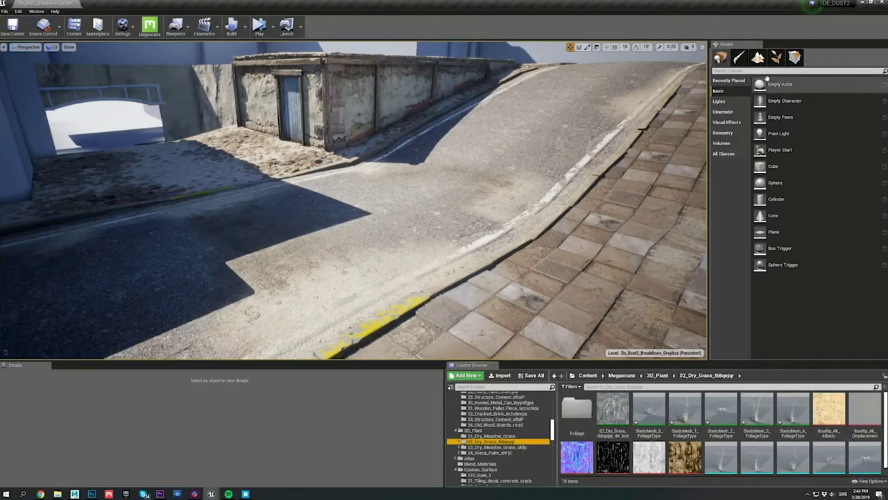
# Paint the selected dry grass foliage types along the curb between the road and the sidewalk
pyautogui.click(776, 58)
pyautogui.keyDown('shift'); pyautogui.click(805, 208); pyautogui.keyUp('shift')
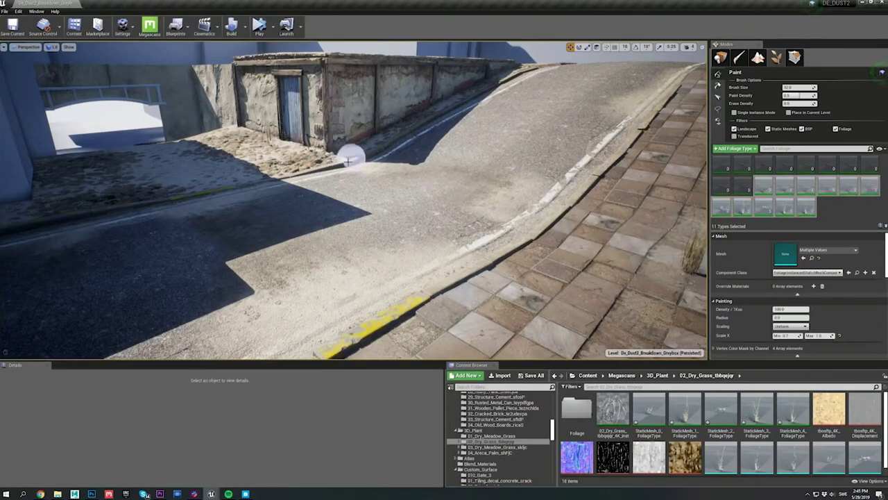
pyautogui.moveTo(496, 238)
pyautogui.mouseDown()
pyautogui.moveTo(548, 220)
pyautogui.moveTo(516, 213)
pyautogui.moveTo(333, 332)
pyautogui.mouseUp()
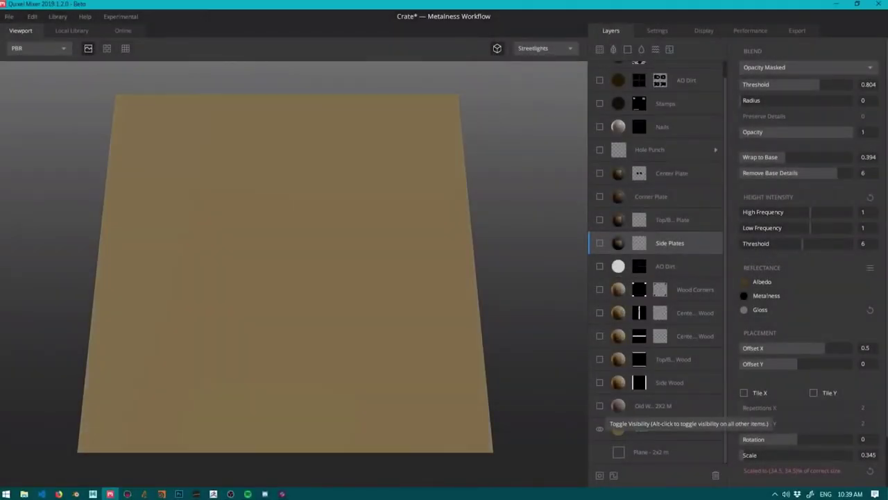
# Show the crate mix's old wood base, Side Wood, Top/Bottom Wood, Center Wood and Wood Corners layers
pyautogui.click(600, 405)
pyautogui.click(599, 382)
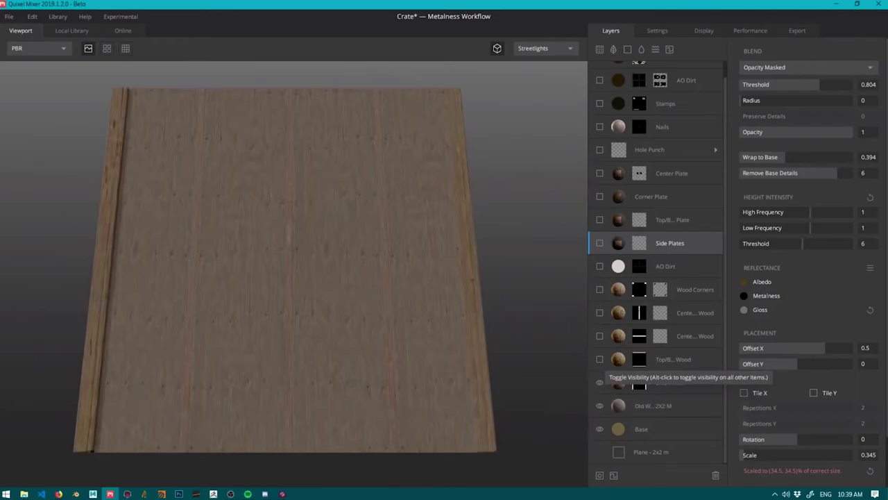
pyautogui.click(600, 359)
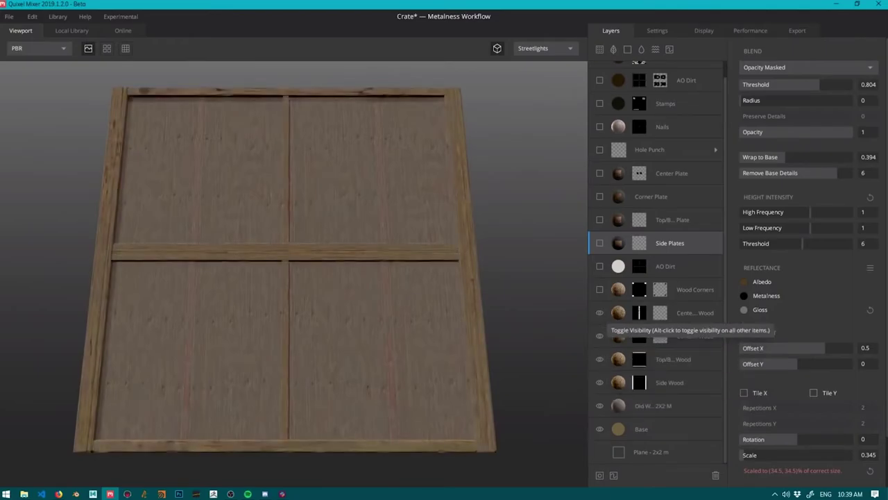
pyautogui.click(600, 290)
# Show the crate mix's Side Plates, Corner Plate, Center Plate, Hole Punch and Nails layers to add the metal details
pyautogui.click(600, 243)
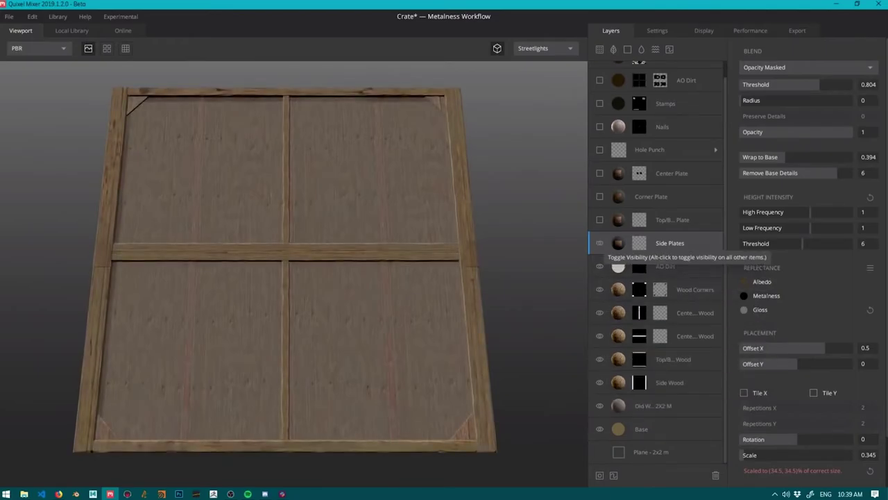
pyautogui.click(599, 197)
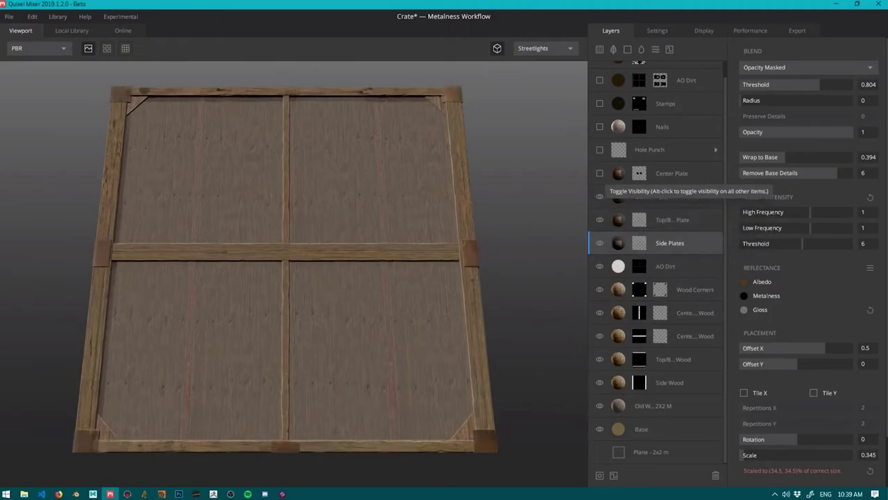
pyautogui.click(600, 173)
pyautogui.click(600, 149)
pyautogui.click(600, 126)
pyautogui.scroll(1, 599, 127)
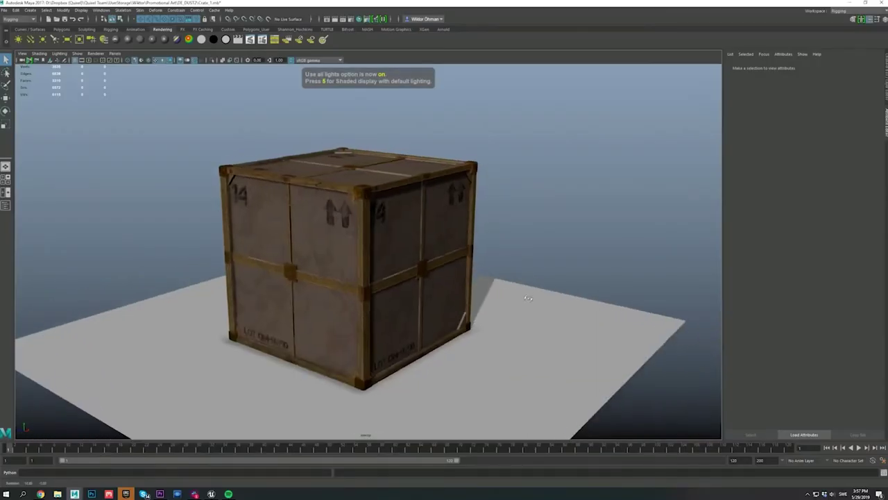
# Inspect the textured crate model, switch to Unreal Engine and place the Crate_1 mesh on the road before the building
pyautogui.keyDown('alt'); pyautogui.moveTo(508, 294); pyautogui.dragTo(526, 302); pyautogui.keyUp('alt')
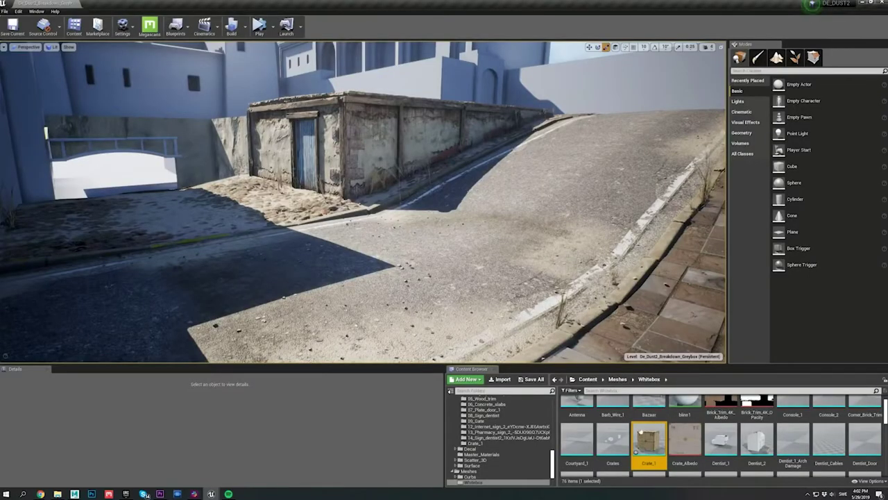
pyautogui.moveTo(641, 432); pyautogui.dragTo(395, 255)
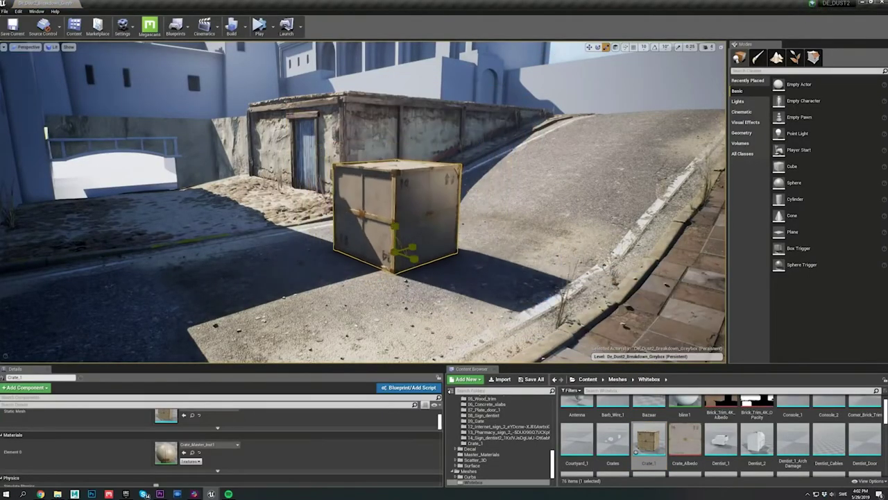
pyautogui.moveTo(395, 252); pyautogui.dragTo(415, 236)
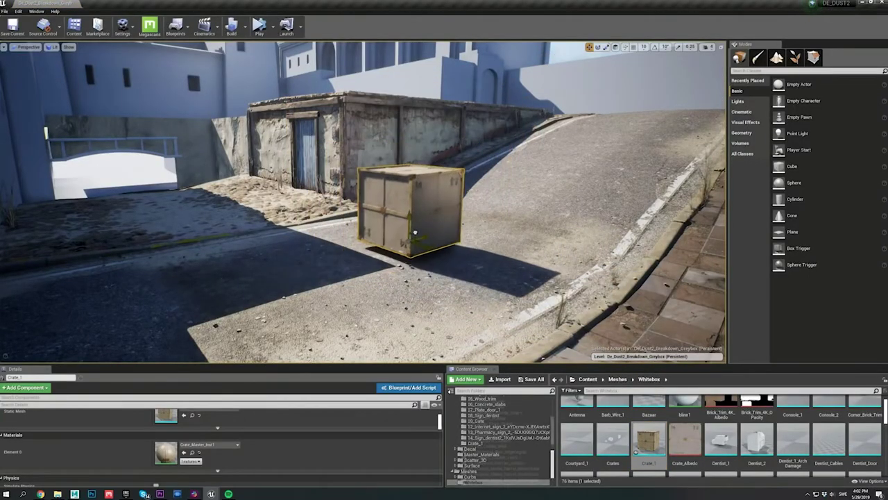
# Fit the 13_Wooden_Pallet mesh beneath the crate by moving and scaling it
pyautogui.moveTo(390, 286); pyautogui.dragTo(378, 260)
pyautogui.press('r')
pyautogui.moveTo(378, 260); pyautogui.dragTo(426, 254)
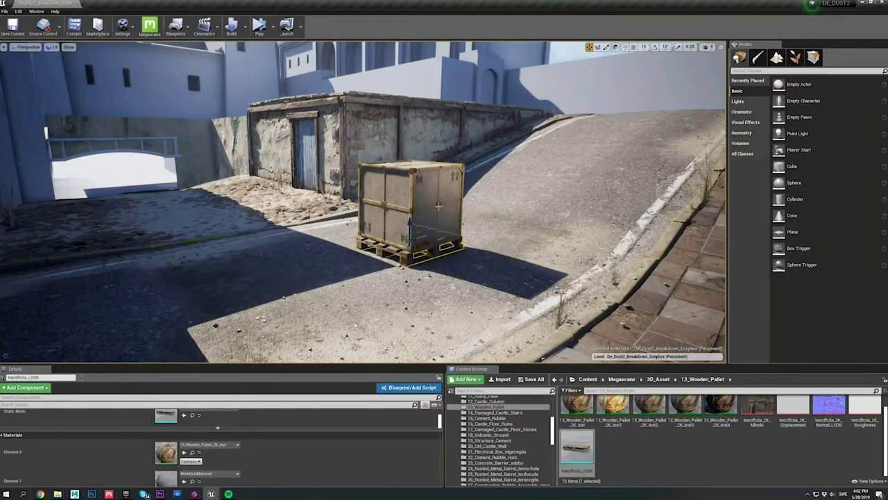
# Move the crate and pallet together up against the long plaster wall and adjust the crate on the pallet
pyautogui.moveTo(427, 172); pyautogui.dragTo(438, 170)
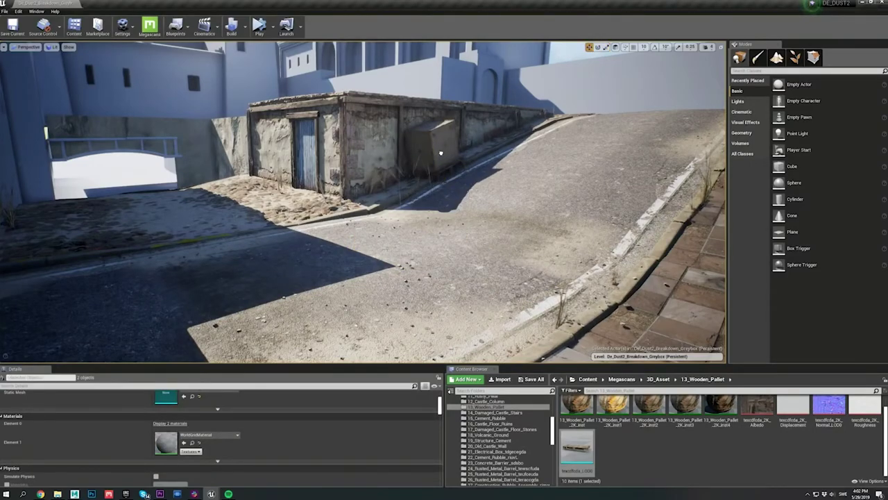
pyautogui.click(441, 152)
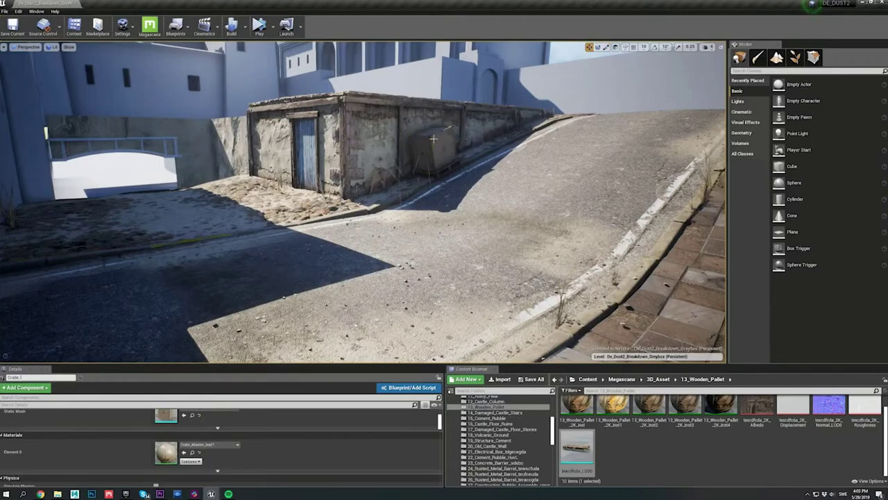
pyautogui.moveTo(589, 269); pyautogui.dragTo(587, 259, button='right')
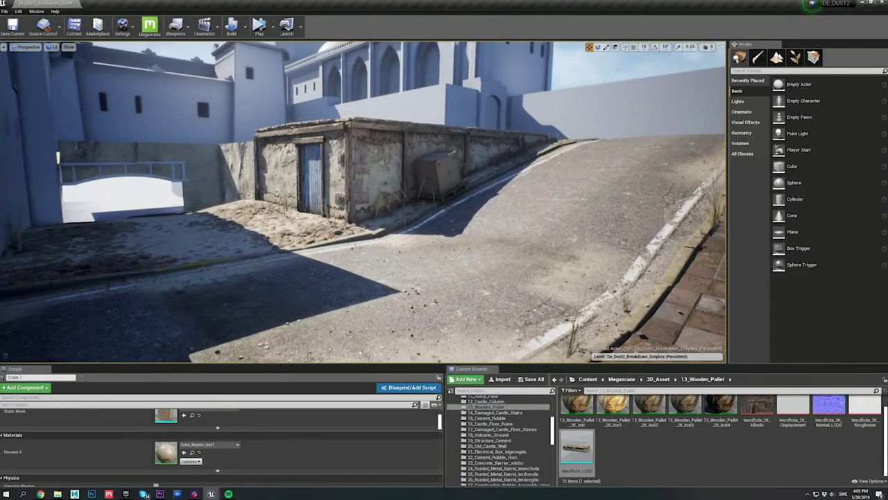
pyautogui.press('Escape')
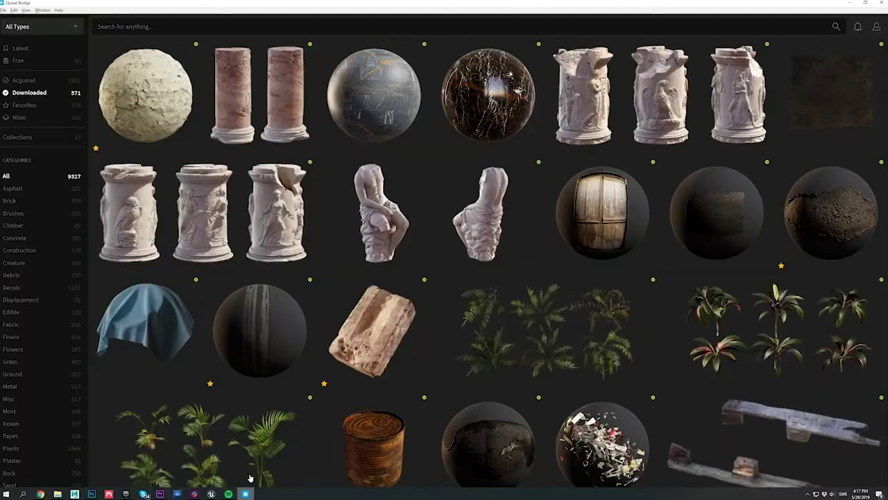
# Search the downloaded Quixel Bridge assets for "barrel" and pick one of the results
pyautogui.write('barrel')
pyautogui.press('Return')
pyautogui.click(693, 97)
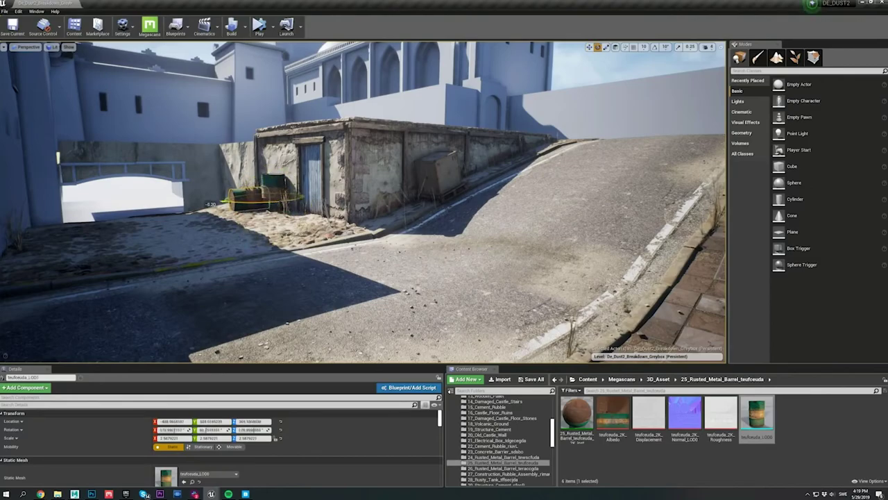
# Place the 23_Concrete_Barrier mesh across the crest of the road, rotating, moving and scaling it to fit
pyautogui.press('Escape')
pyautogui.click(496, 451)
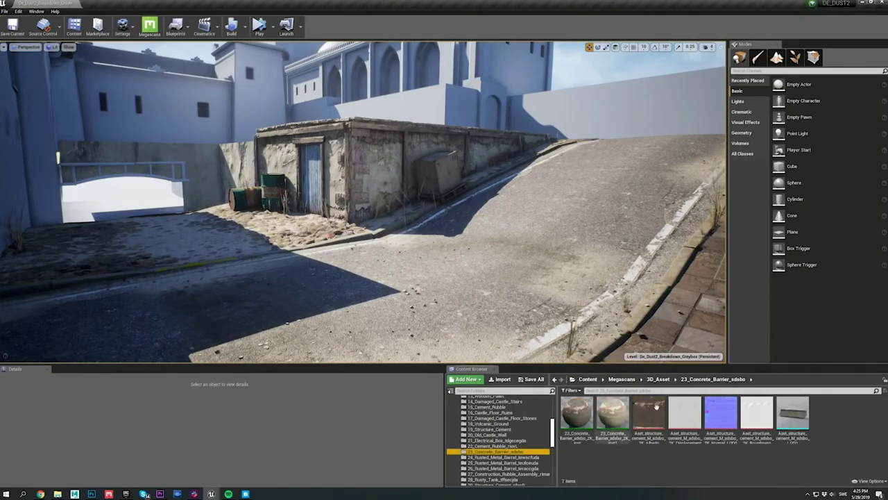
pyautogui.press('r')
pyautogui.moveTo(793, 414); pyautogui.dragTo(444, 264)
pyautogui.press('e')
pyautogui.press('w')
pyautogui.moveTo(434, 295); pyautogui.dragTo(458, 257)
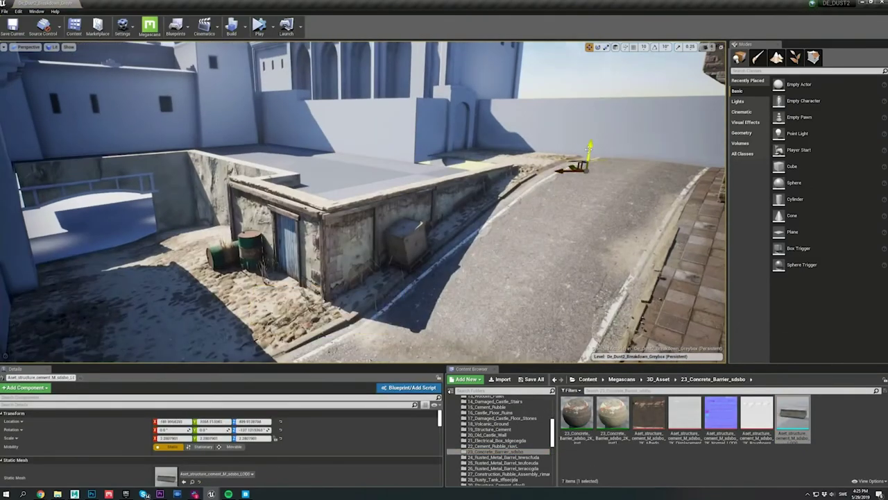
pyautogui.press('r')
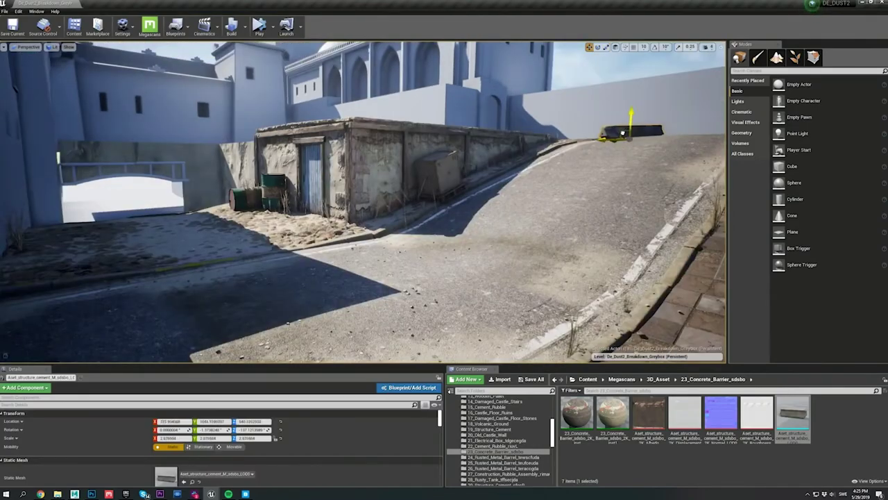
pyautogui.press('Delete')
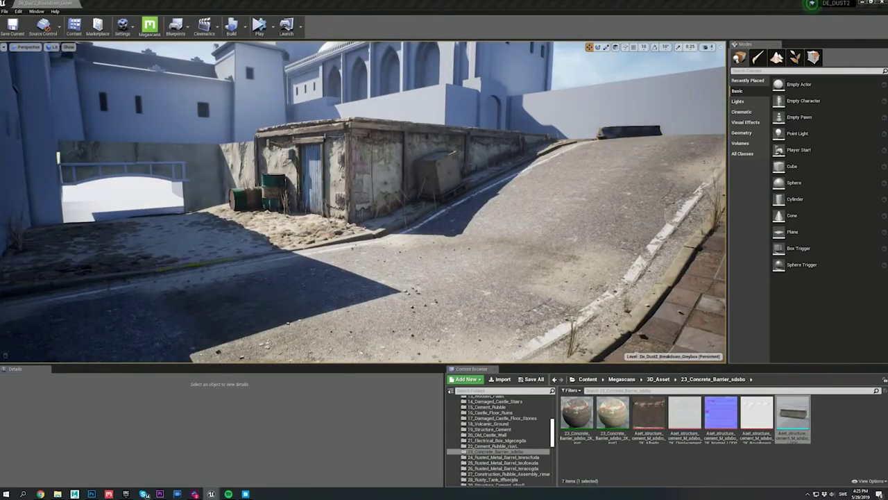